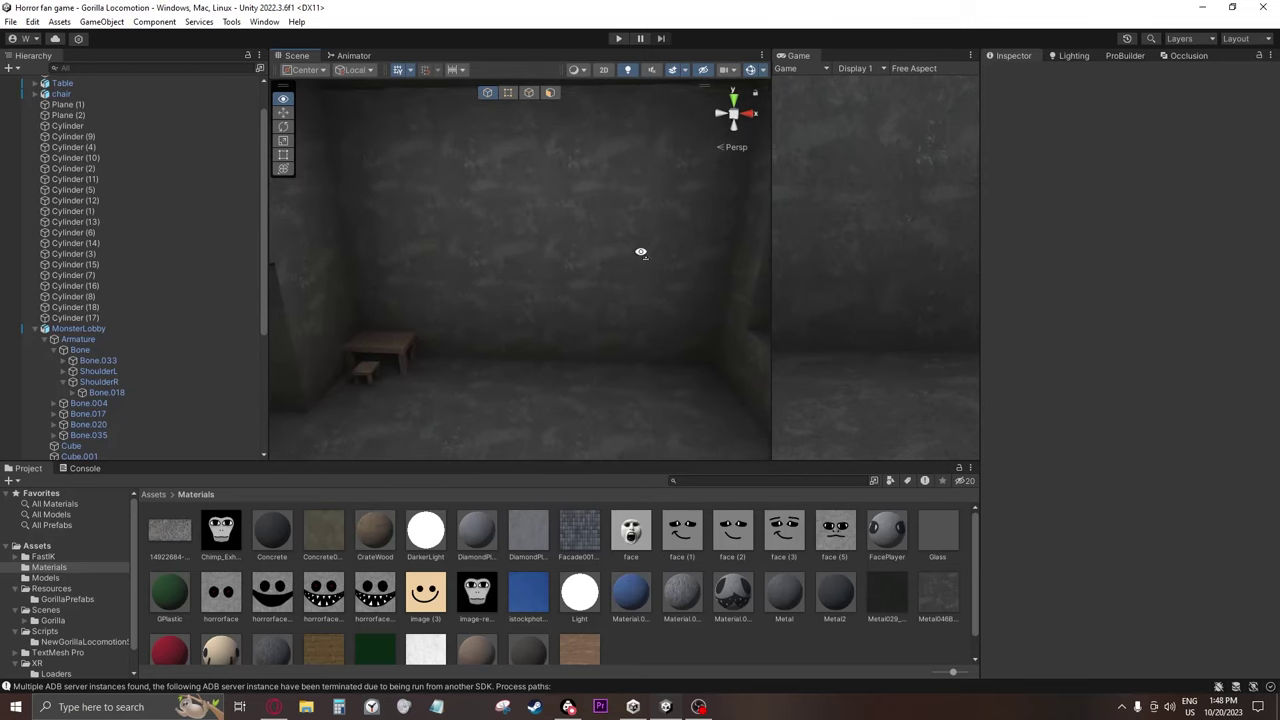
Subdivide the two faces of the room's back wall twice
{"action": "left_click", "coordinate": [607, 268]}
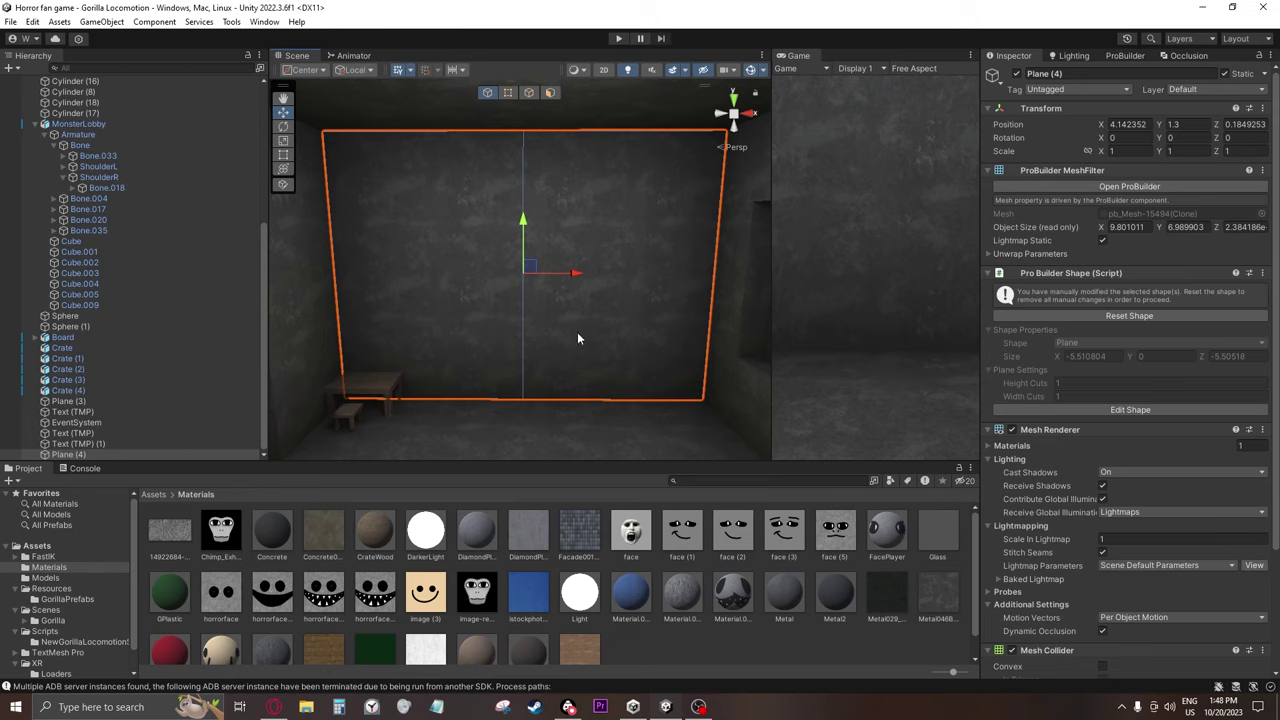
{"action": "mouse_move", "coordinate": [577, 338]}
{"action": "right_mouse_down"}
{"action": "mouse_move", "coordinate": [569, 357]}
{"action": "mouse_move", "coordinate": [581, 313]}
{"action": "right_mouse_up"}
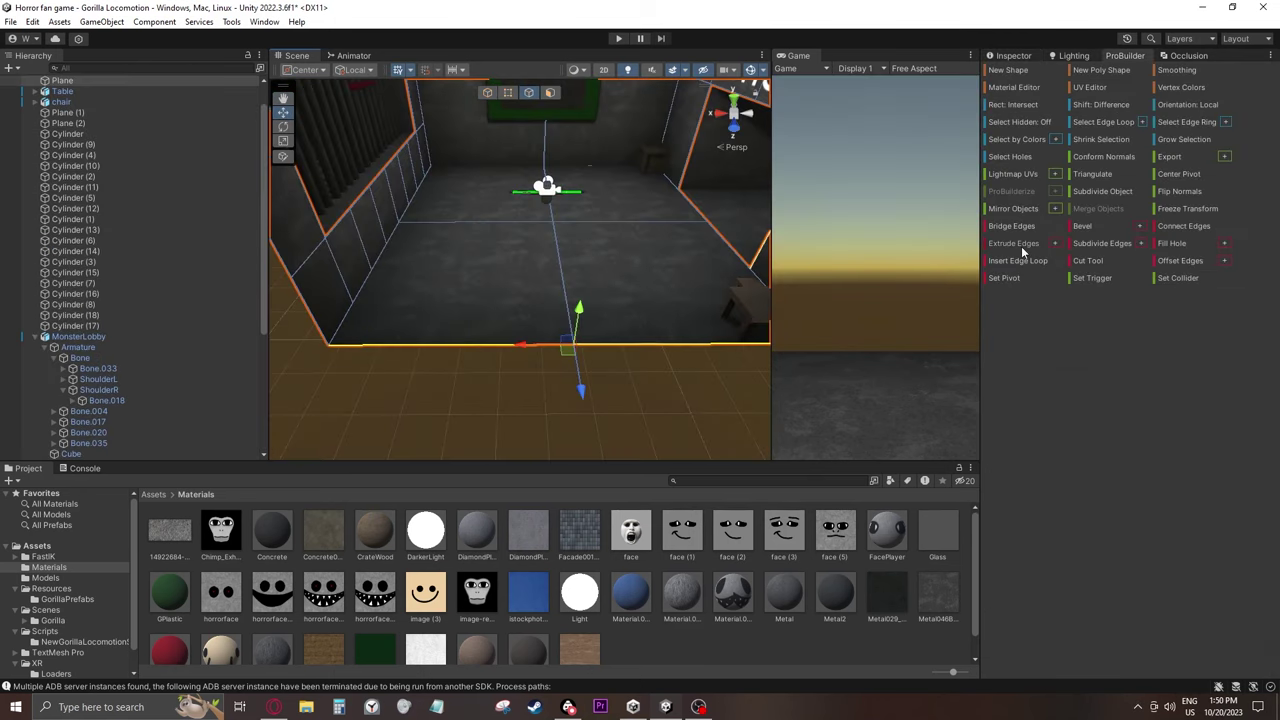
{"action": "left_click", "coordinate": [550, 92]}
{"action": "left_click", "coordinate": [520, 220]}
{"action": "left_click", "coordinate": [650, 220], "text": "shift"}
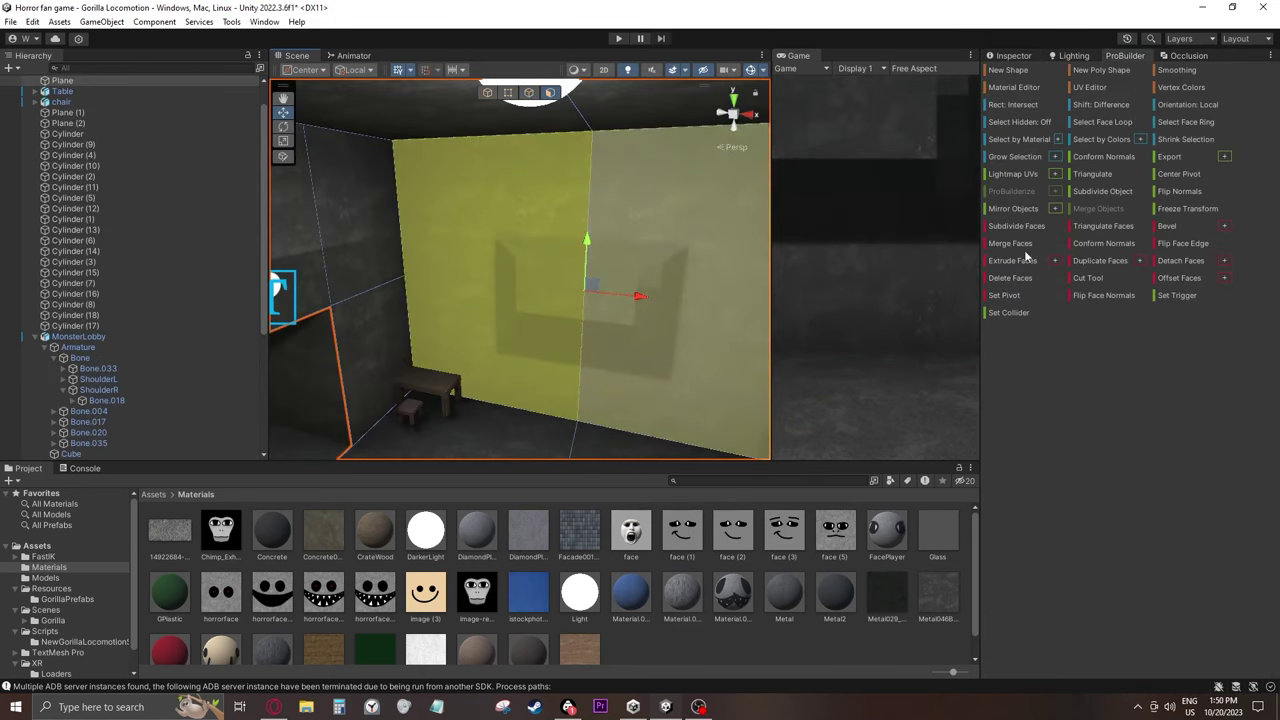
{"action": "left_click", "coordinate": [1017, 227]}
{"action": "left_click", "coordinate": [1017, 227]}
{"action": "right_click_drag", "start_coordinate": [640, 230], "coordinate": [520, 280]}
{"action": "scroll", "coordinate": [446, 237], "scroll_direction": "down", "scroll_amount": 5}
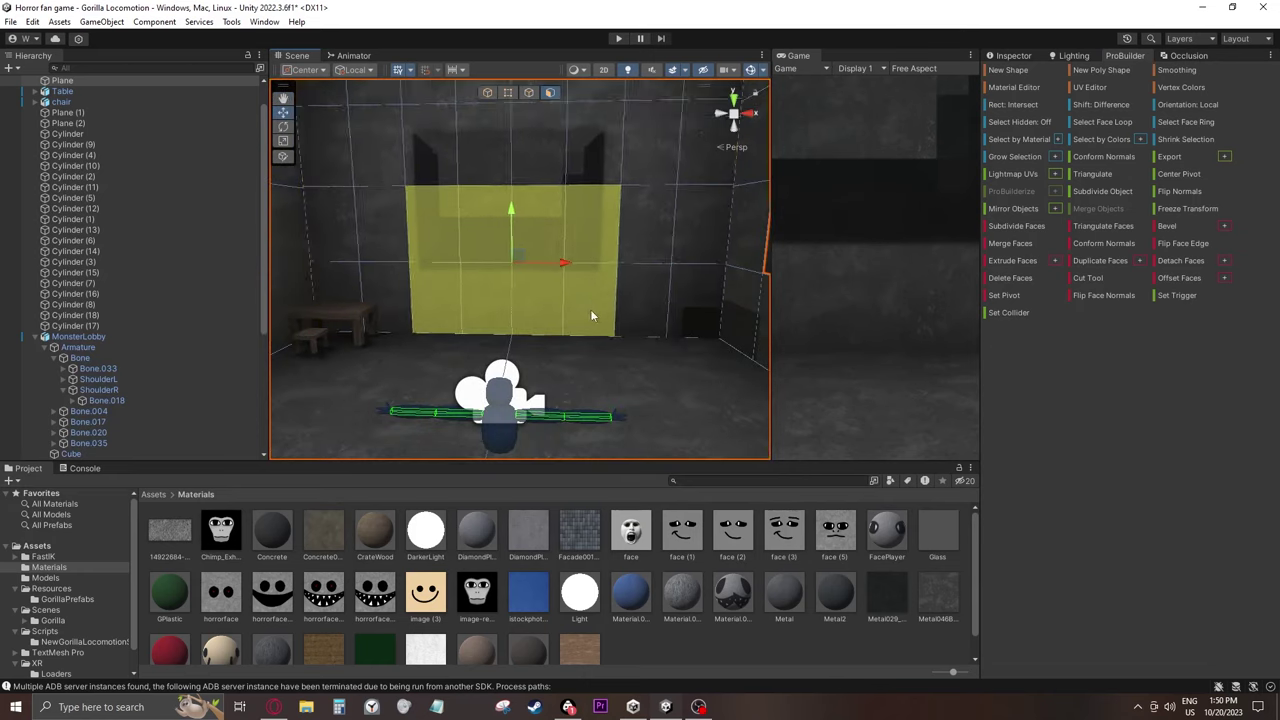
Extrude the lower middle faces of the back wall outward to form a corridor
{"action": "left_click", "coordinate": [1020, 263]}
{"action": "mouse_move", "coordinate": [600, 290]}
{"action": "right_mouse_down"}
{"action": "mouse_move", "coordinate": [417, 331]}
{"action": "mouse_move", "coordinate": [597, 286]}
{"action": "right_mouse_up"}
{"action": "left_click_drag", "start_coordinate": [556, 250], "coordinate": [703, 249]}
{"action": "right_click_drag", "start_coordinate": [703, 249], "coordinate": [660, 283]}
{"action": "left_click_drag", "start_coordinate": [668, 284], "coordinate": [677, 287]}
{"action": "right_click_drag", "start_coordinate": [677, 287], "coordinate": [649, 297]}
{"action": "left_click_drag", "start_coordinate": [636, 280], "coordinate": [732, 297]}
{"action": "right_click_drag", "start_coordinate": [732, 297], "coordinate": [600, 327]}
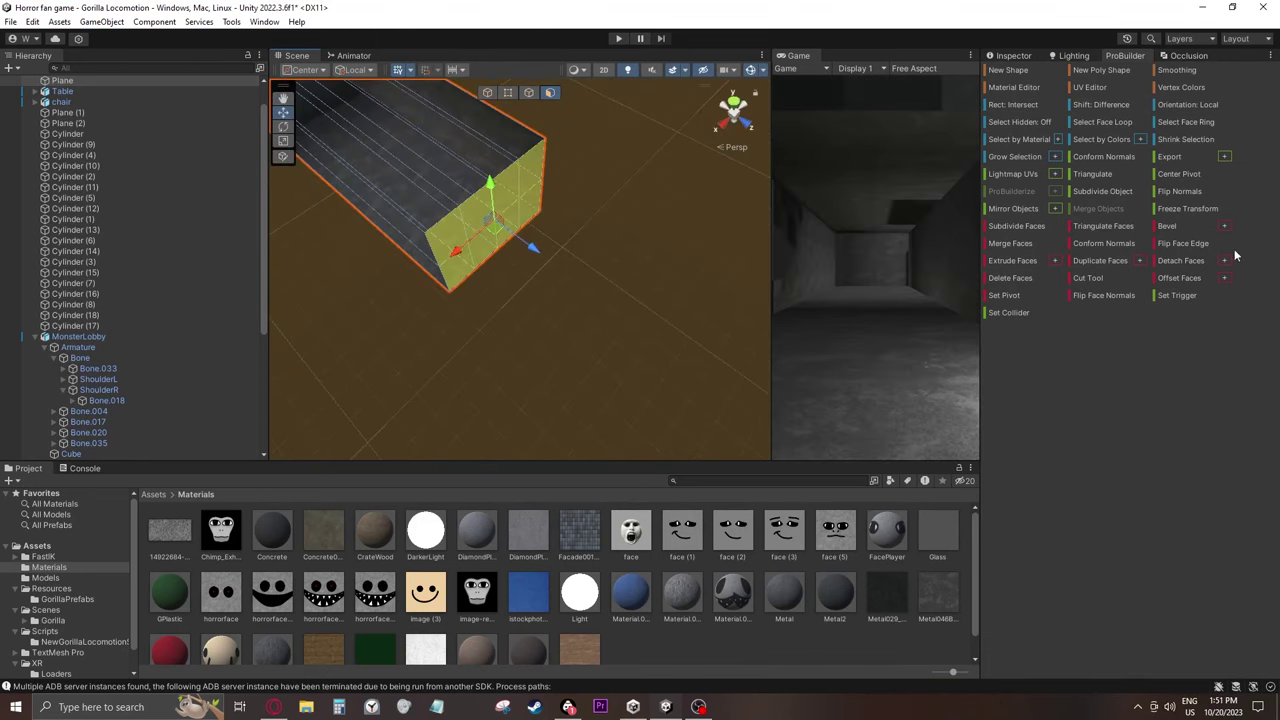
Extrude the corridor's end faces and pull the geometry out to continue the map beyond it
{"action": "left_click", "coordinate": [1018, 261]}
{"action": "left_click_drag", "start_coordinate": [532, 247], "coordinate": [722, 380]}
{"action": "right_click_drag", "start_coordinate": [722, 380], "coordinate": [526, 338]}
{"action": "left_click_drag", "start_coordinate": [526, 338], "coordinate": [526, 386]}
{"action": "right_click_drag", "start_coordinate": [526, 386], "coordinate": [534, 195]}
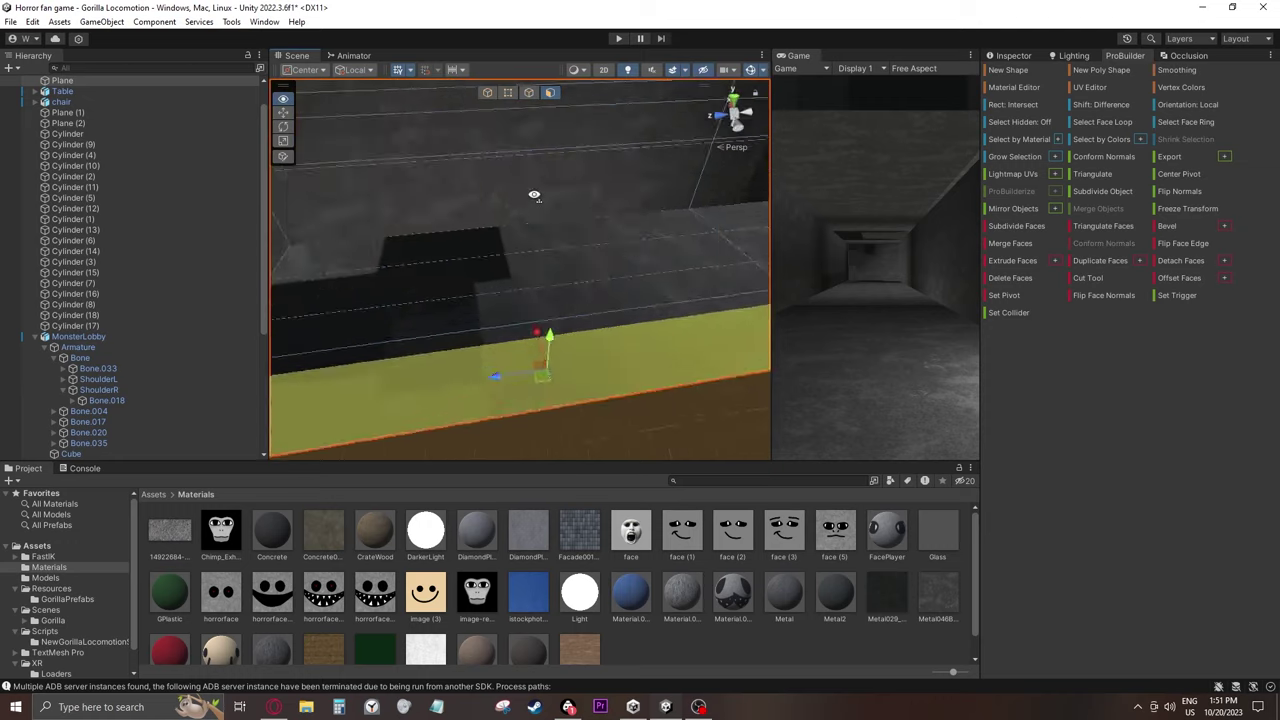
{"action": "left_click_drag", "start_coordinate": [534, 195], "coordinate": [465, 445], "text": "alt"}
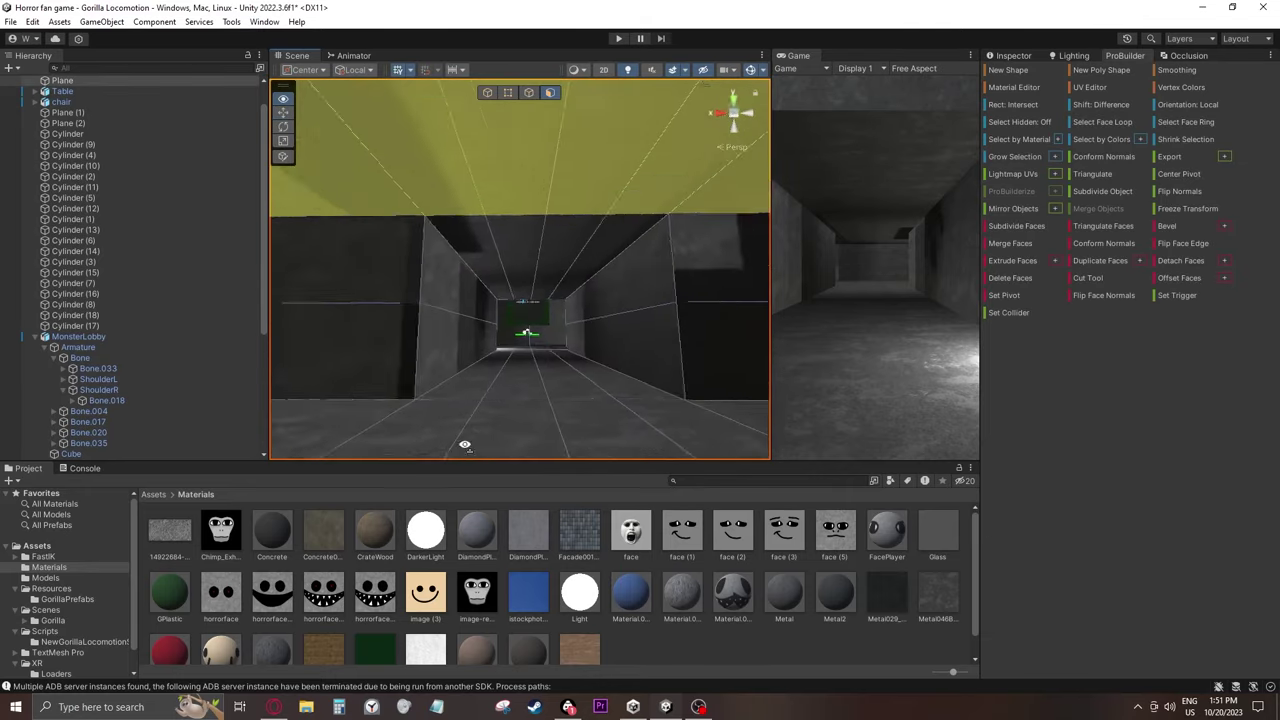
Create an empty object named Lights and group the two sphere lights under it
{"action": "right_click_drag", "start_coordinate": [465, 444], "coordinate": [640, 176]}
{"action": "left_click", "coordinate": [677, 203]}
{"action": "left_click", "coordinate": [640, 176]}
{"action": "scroll", "coordinate": [240, 340], "scroll_direction": "down", "scroll_amount": 2}
{"action": "left_click", "coordinate": [10, 68]}
{"action": "left_click", "coordinate": [42, 84]}
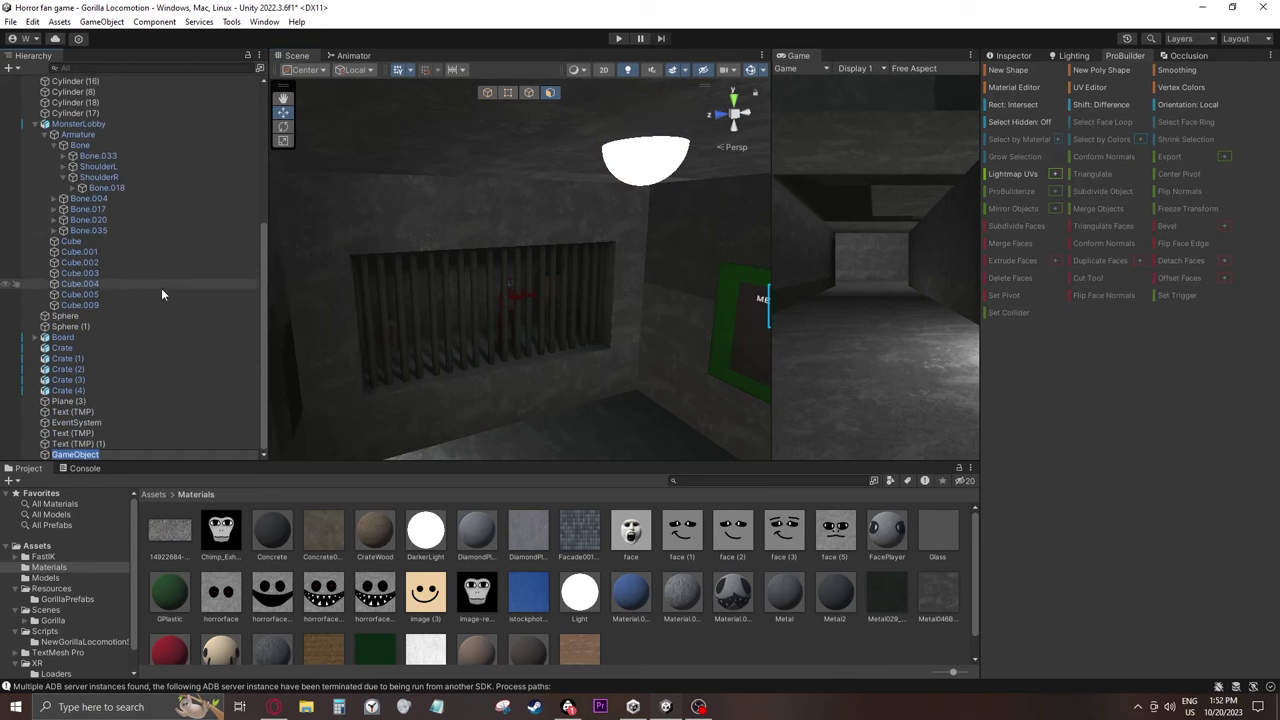
{"action": "type", "text": "Lights"}
{"action": "key", "text": "Return"}
{"action": "left_click_drag", "start_coordinate": [71, 456], "coordinate": [75, 321]}
{"action": "left_click_drag", "start_coordinate": [74, 317], "coordinate": [75, 327]}
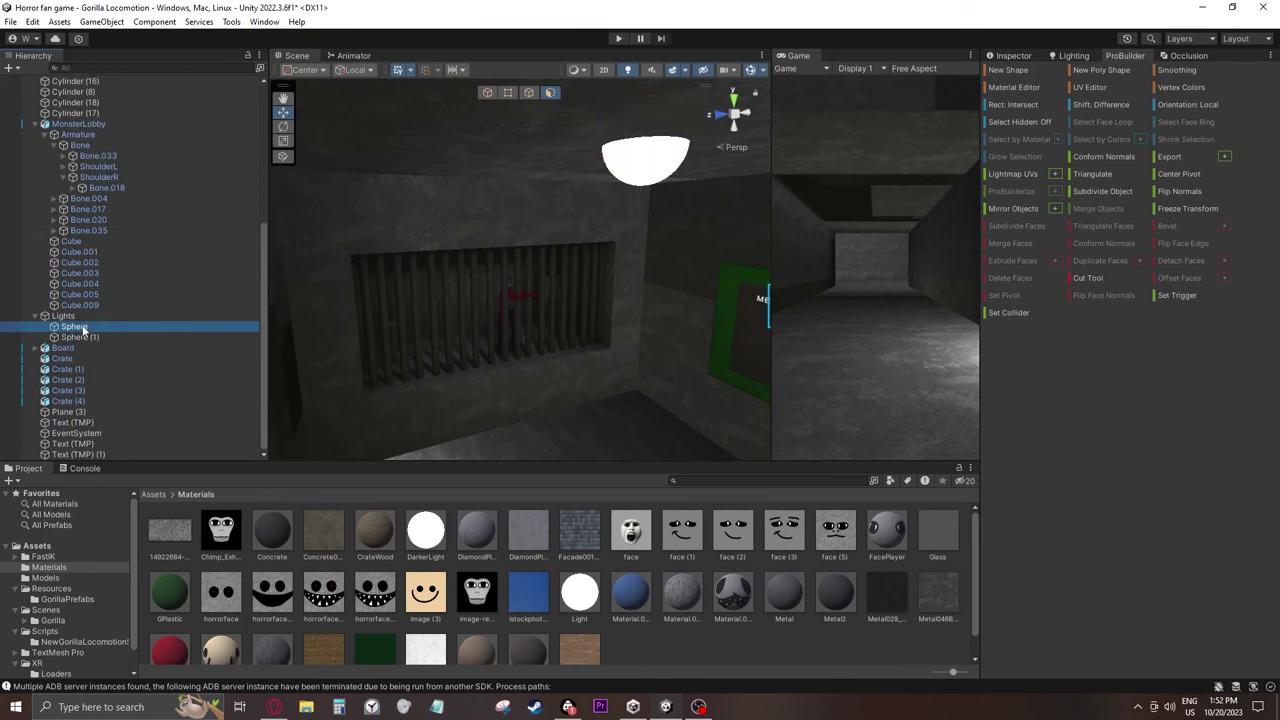
Duplicate the first sphere light, move the copy to the middle of the new room, and save the scene
{"action": "key", "text": "ctrl+d"}
{"action": "right_click_drag", "start_coordinate": [520, 250], "coordinate": [560, 240]}
{"action": "left_click", "coordinate": [487, 92]}
{"action": "right_click_drag", "start_coordinate": [560, 180], "coordinate": [500, 190]}
{"action": "left_click_drag", "start_coordinate": [500, 190], "coordinate": [448, 194]}
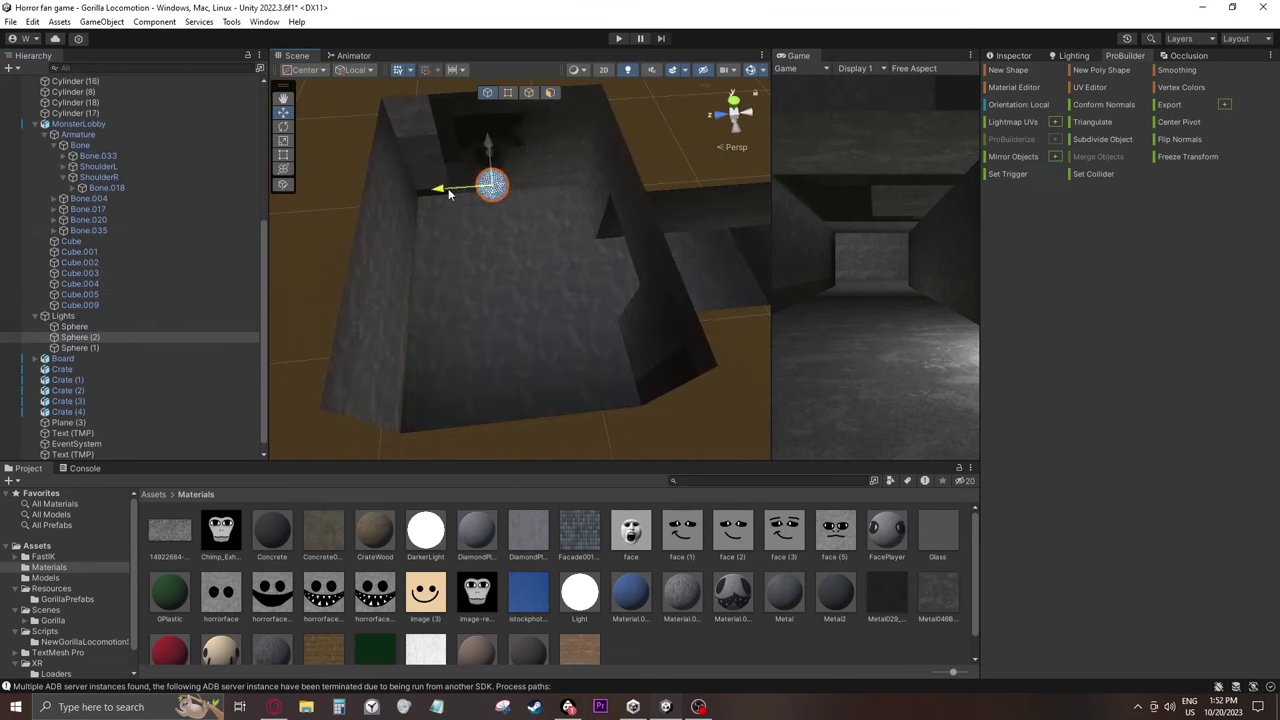
{"action": "right_click_drag", "start_coordinate": [448, 194], "coordinate": [558, 238]}
{"action": "left_click_drag", "start_coordinate": [560, 240], "coordinate": [562, 278]}
{"action": "right_click_drag", "start_coordinate": [562, 278], "coordinate": [450, 500]}
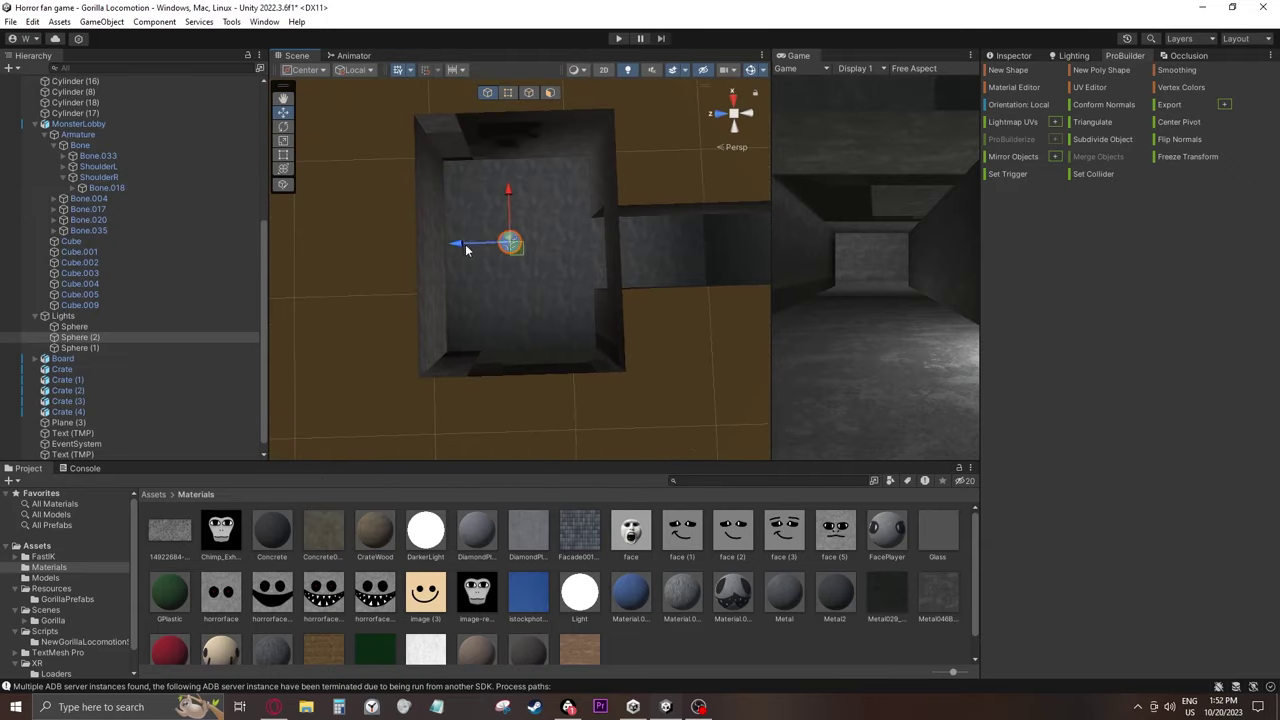
{"action": "left_click", "coordinate": [663, 294]}
{"action": "key", "text": "ctrl+s"}
Select the floor faces of the new passage and detach them into a separate object
{"action": "right_click_drag", "start_coordinate": [466, 250], "coordinate": [600, 270]}
{"action": "left_click", "coordinate": [600, 270]}
{"action": "mouse_move", "coordinate": [600, 270]}
{"action": "right_mouse_down"}
{"action": "mouse_move", "coordinate": [931, 563]}
{"action": "mouse_move", "coordinate": [711, 334]}
{"action": "mouse_move", "coordinate": [600, 260]}
{"action": "right_mouse_up"}
{"action": "left_click", "coordinate": [551, 93]}
{"action": "left_click", "coordinate": [560, 285]}
{"action": "left_click", "coordinate": [480, 290], "text": "shift"}
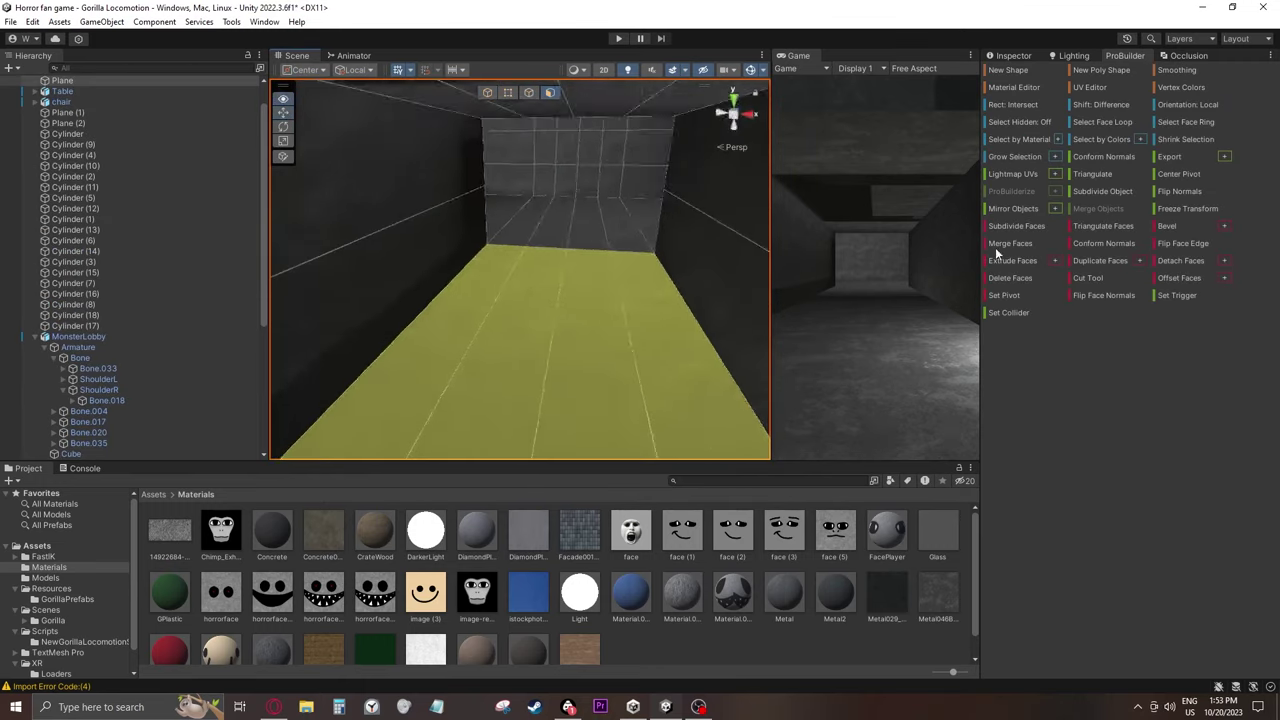
{"action": "left_click", "coordinate": [1003, 259]}
{"action": "left_click", "coordinate": [1170, 265]}
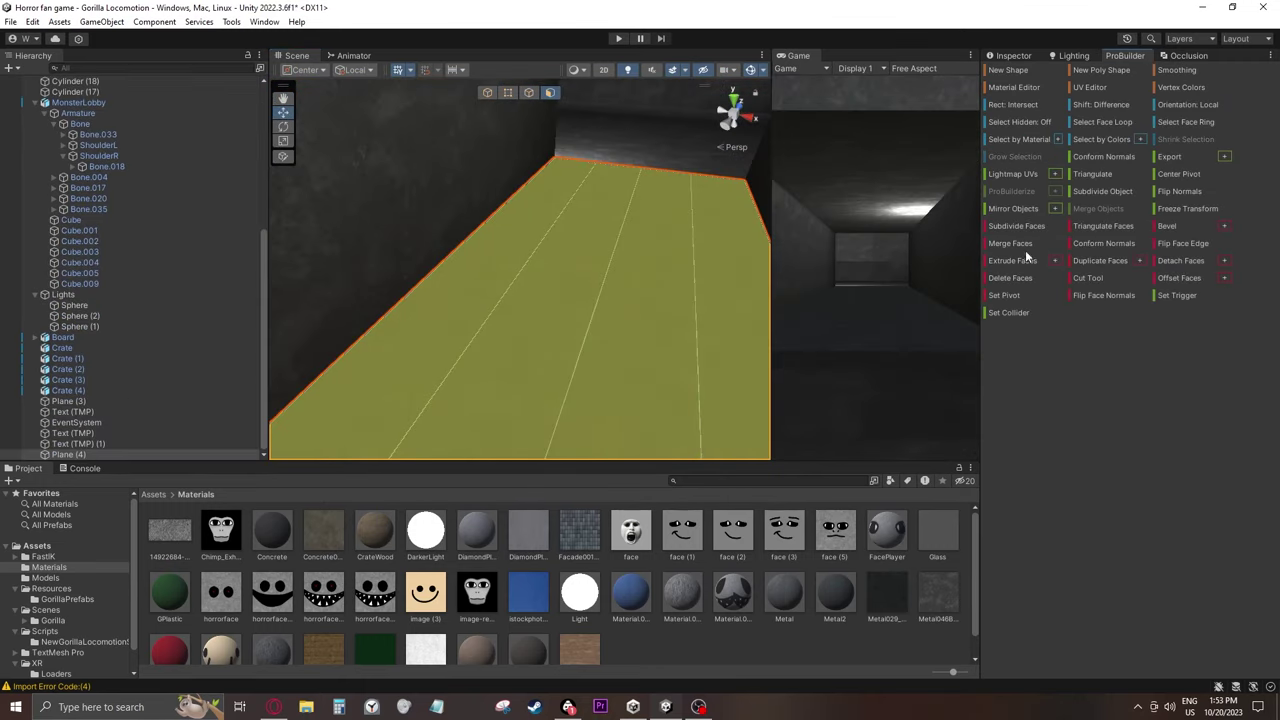
Subdivide the detached floor faces twice and detach the main section of the strips as another object
{"action": "key", "text": "f"}
{"action": "right_click_drag", "start_coordinate": [643, 248], "coordinate": [1010, 215]}
{"action": "left_click", "coordinate": [1016, 226]}
{"action": "left_click", "coordinate": [1016, 226]}
{"action": "right_click_drag", "start_coordinate": [700, 235], "coordinate": [634, 274]}
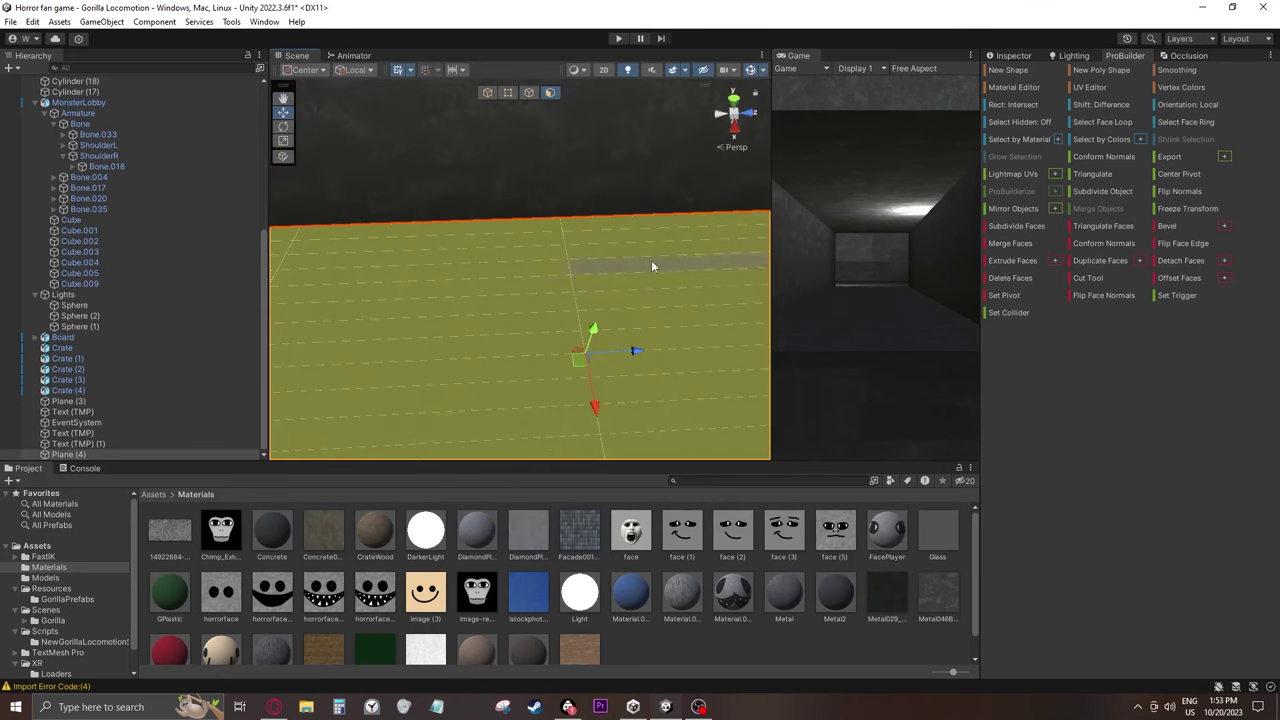
{"action": "left_click_drag", "start_coordinate": [651, 266], "coordinate": [417, 336], "text": "alt"}
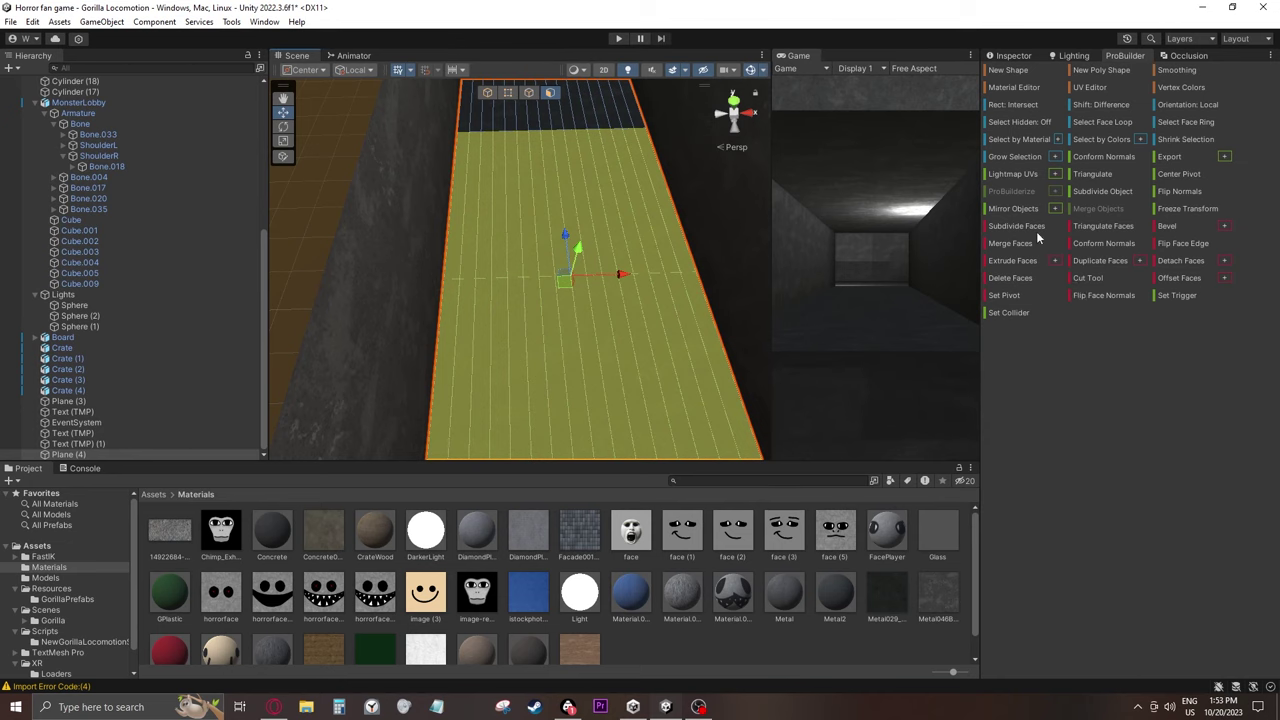
{"action": "left_click", "coordinate": [1235, 313]}
{"action": "left_click", "coordinate": [1185, 264]}
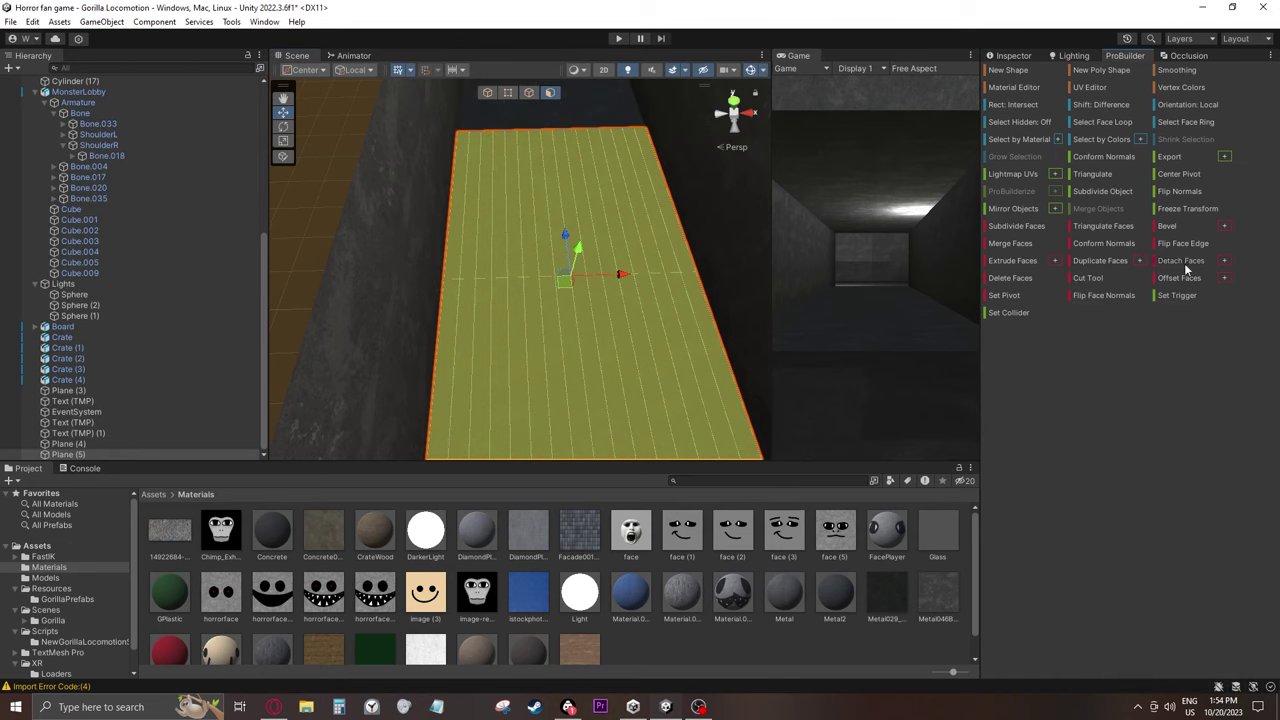
Move the faces at the detached floor section and extrude them downward toward a lower level
{"action": "key", "text": "f"}
{"action": "left_click_drag", "start_coordinate": [760, 242], "coordinate": [645, 232], "text": "alt"}
{"action": "right_click_drag", "start_coordinate": [645, 232], "coordinate": [605, 180]}
{"action": "right_click_drag", "start_coordinate": [766, 85], "coordinate": [590, 287]}
{"action": "left_click", "coordinate": [590, 287]}
{"action": "left_click_drag", "start_coordinate": [500, 206], "coordinate": [479, 260]}
{"action": "left_click", "coordinate": [1133, 57]}
{"action": "left_click", "coordinate": [1024, 268]}
{"action": "right_click_drag", "start_coordinate": [479, 260], "coordinate": [507, 306]}
{"action": "left_click_drag", "start_coordinate": [511, 307], "coordinate": [514, 400]}
{"action": "right_click_drag", "start_coordinate": [540, 330], "coordinate": [553, 283]}
{"action": "scroll", "coordinate": [553, 282], "scroll_direction": "up", "scroll_amount": 8}
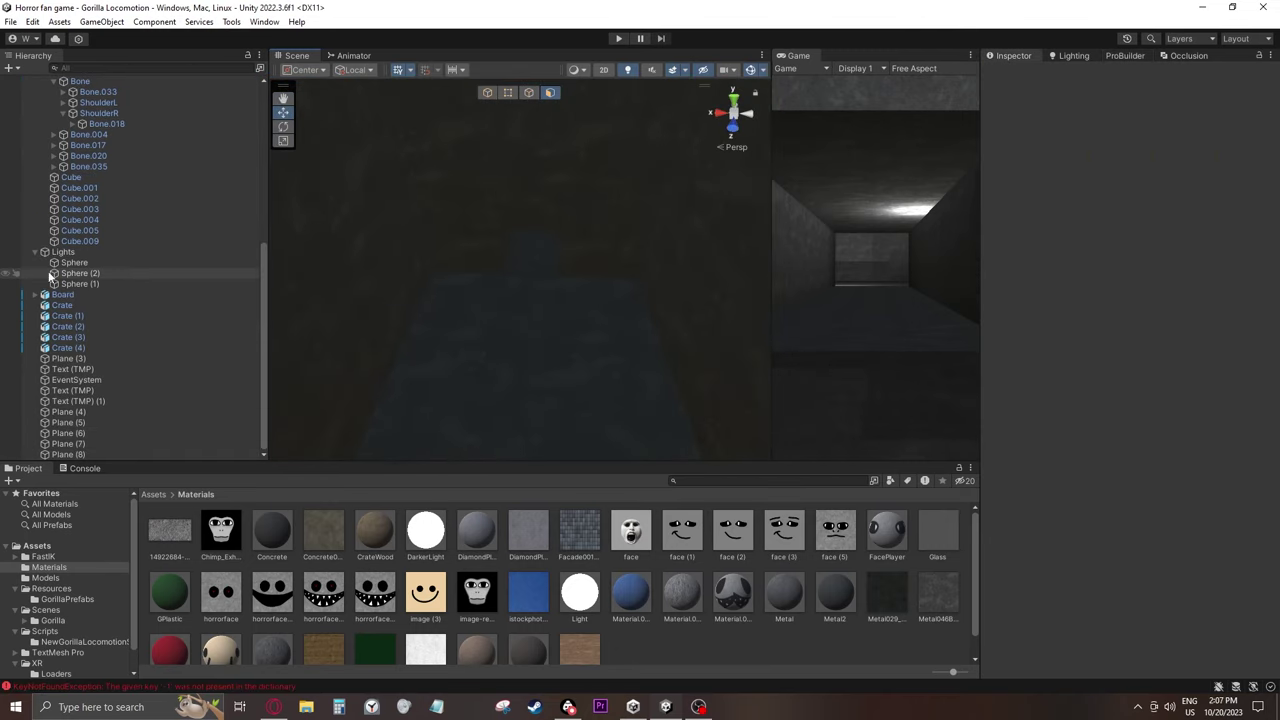
Duplicate the second room's sphere light and move the copy to the lower level at about X -16.5, Y -5.18, Z 18.47
{"action": "double_click", "coordinate": [52, 274]}
{"action": "key", "text": "ctrl+d"}
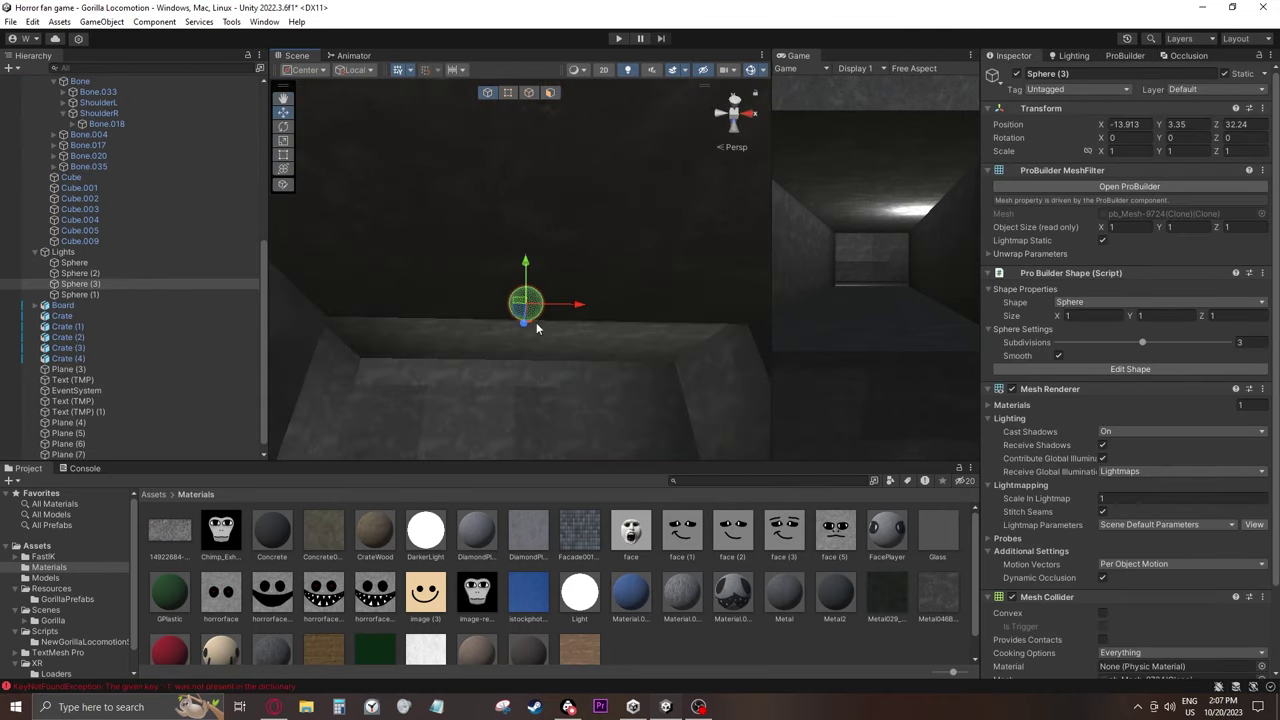
{"action": "left_click", "coordinate": [537, 324]}
{"action": "right_click_drag", "start_coordinate": [537, 324], "coordinate": [640, 250]}
{"action": "key", "text": "ctrl+z"}
{"action": "left_click_drag", "start_coordinate": [526, 160], "coordinate": [441, 157]}
{"action": "left_click_drag", "start_coordinate": [517, 90], "coordinate": [517, 110]}
{"action": "right_click_drag", "start_coordinate": [517, 110], "coordinate": [451, 268]}
{"action": "right_click_drag", "start_coordinate": [648, 242], "coordinate": [440, 262]}
{"action": "left_click_drag", "start_coordinate": [478, 197], "coordinate": [640, 198]}
{"action": "right_click_drag", "start_coordinate": [640, 200], "coordinate": [651, 225]}
{"action": "left_click_drag", "start_coordinate": [508, 211], "coordinate": [506, 211]}
{"action": "right_click_drag", "start_coordinate": [519, 216], "coordinate": [910, 212]}
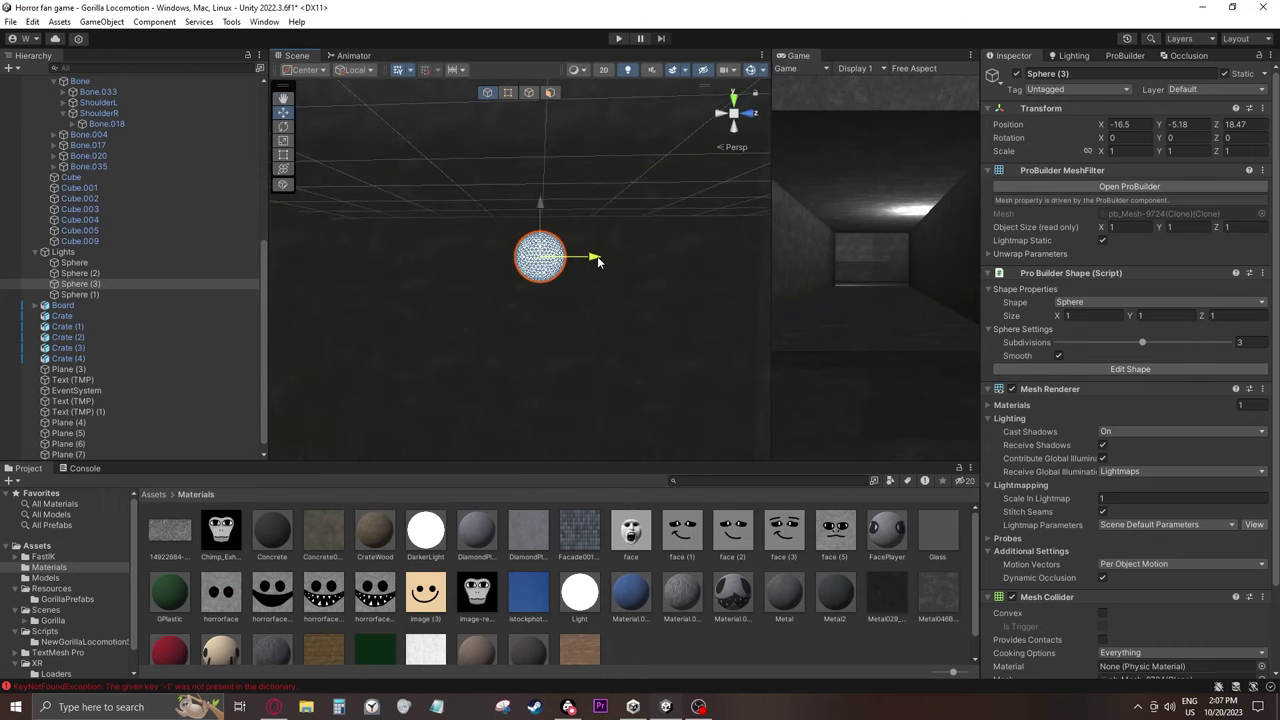
{"action": "right_click_drag", "start_coordinate": [598, 262], "coordinate": [566, 248]}
Duplicate the Light material and name the copy PinkLight
{"action": "left_click", "coordinate": [580, 592]}
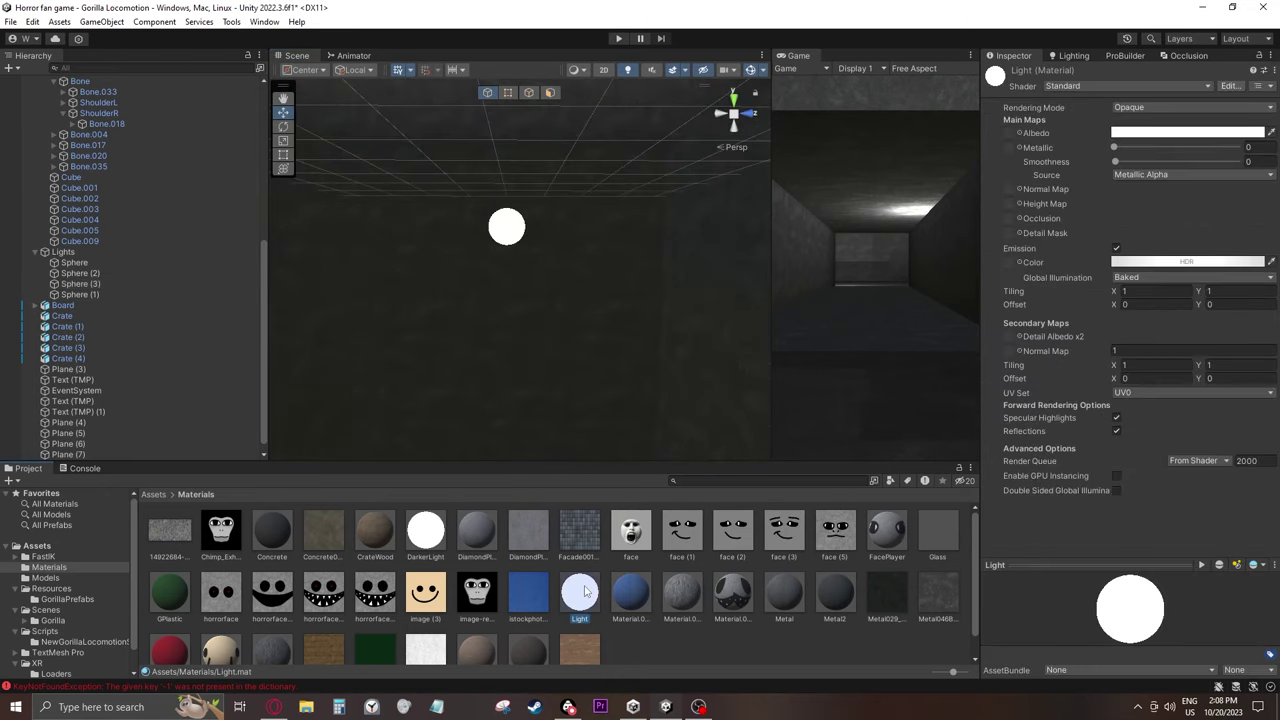
{"action": "key", "text": "ctrl+d"}
{"action": "right_click", "coordinate": [632, 598]}
{"action": "left_click", "coordinate": [680, 279]}
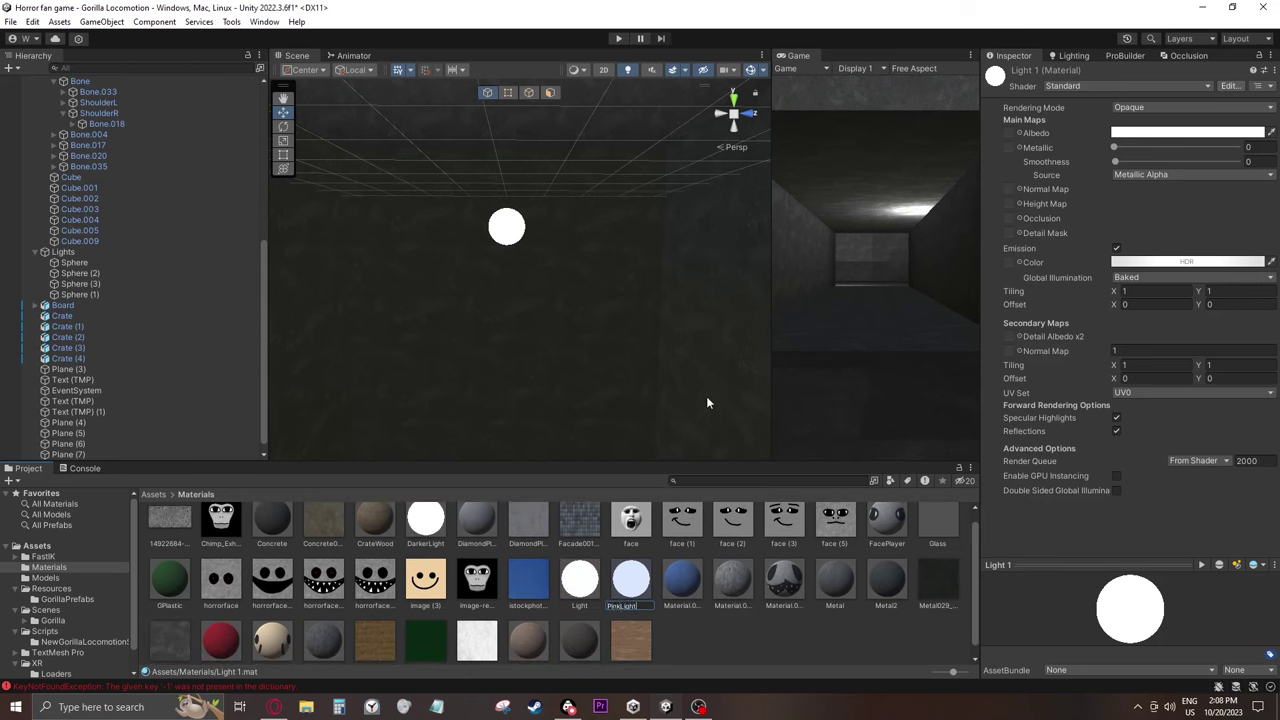
{"action": "key", "text": "Return"}
Set PinkLight's emission colour to RGB 191, 12, 191 with an intensity of 3.5153
{"action": "left_click", "coordinate": [1187, 262]}
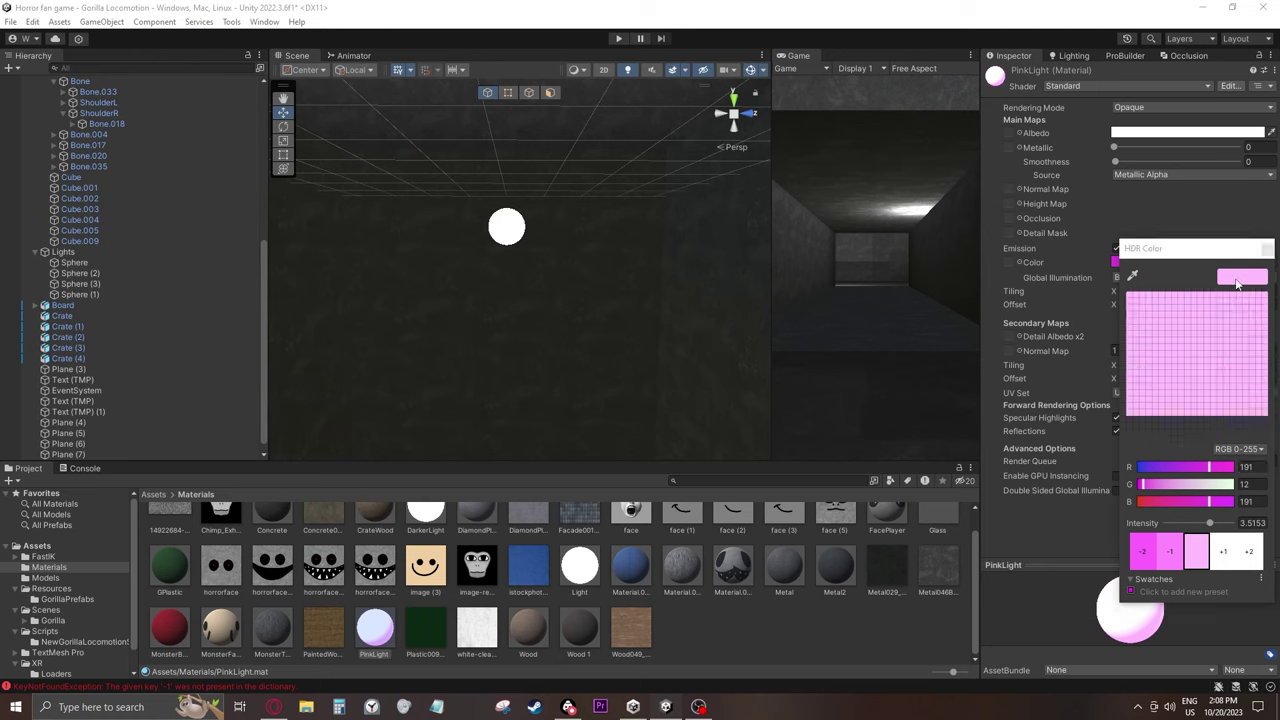
{"action": "left_click", "coordinate": [1242, 277]}
{"action": "left_click", "coordinate": [1268, 250]}
Set PinkLight's albedo to magenta with red 191, and apply the material to the lower level's sphere
{"action": "left_click", "coordinate": [1187, 132]}
{"action": "left_click", "coordinate": [1248, 341]}
{"action": "type", "text": "191"}
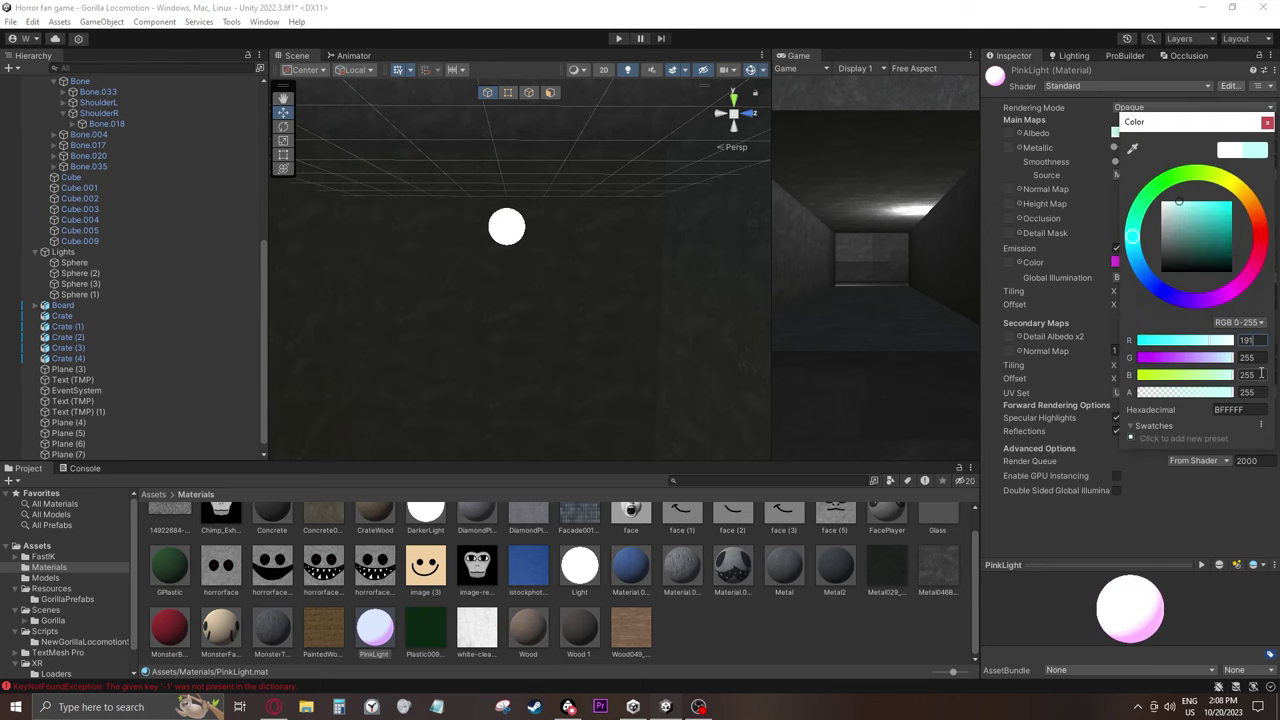
{"action": "left_click", "coordinate": [1267, 123]}
{"action": "left_click_drag", "start_coordinate": [375, 628], "coordinate": [507, 227]}
{"action": "right_click_drag", "start_coordinate": [545, 240], "coordinate": [545, 275]}
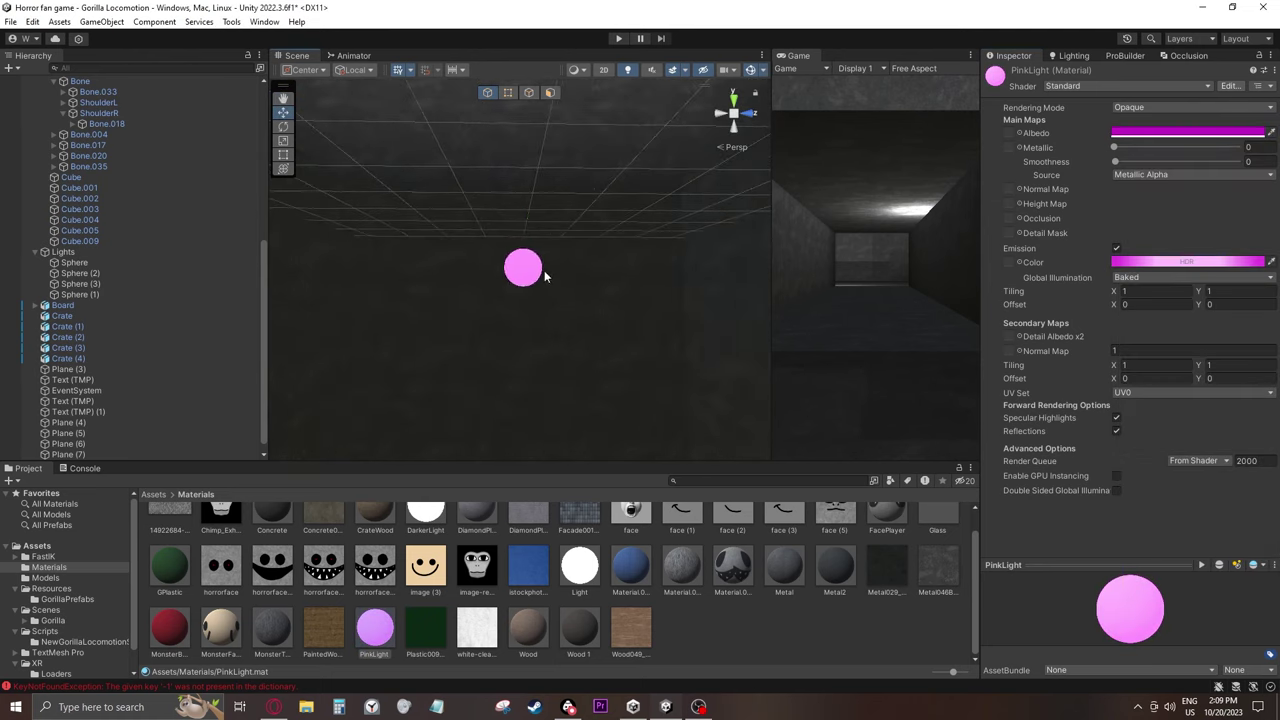
Duplicate the pink sphere light twice and move the copies along the lower level
{"action": "left_click", "coordinate": [527, 268]}
{"action": "key", "text": "ctrl+d"}
{"action": "left_click_drag", "start_coordinate": [524, 221], "coordinate": [541, 264]}
{"action": "key", "text": "ctrl+d"}
{"action": "left_click_drag", "start_coordinate": [525, 208], "coordinate": [514, 340]}
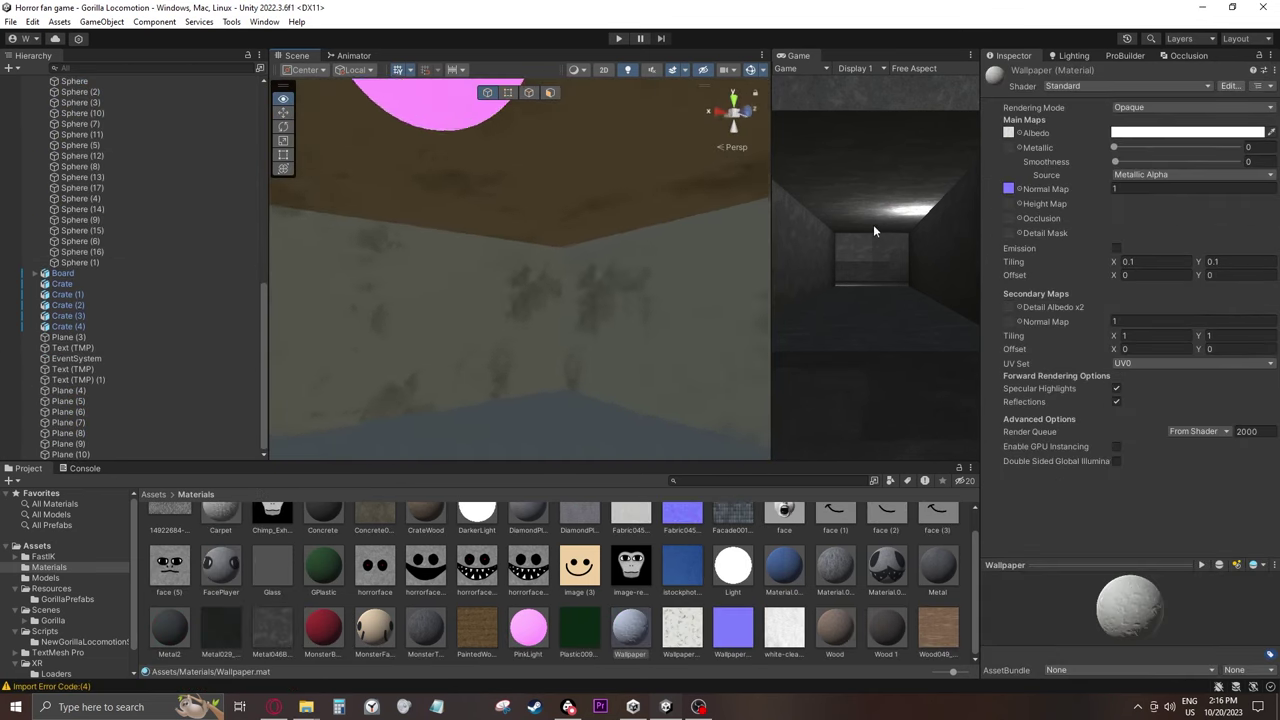
Examine the wallpapered rooms, pink lights and adjoining passages of the lower level
{"action": "right_click_drag", "start_coordinate": [873, 226], "coordinate": [957, 224]}
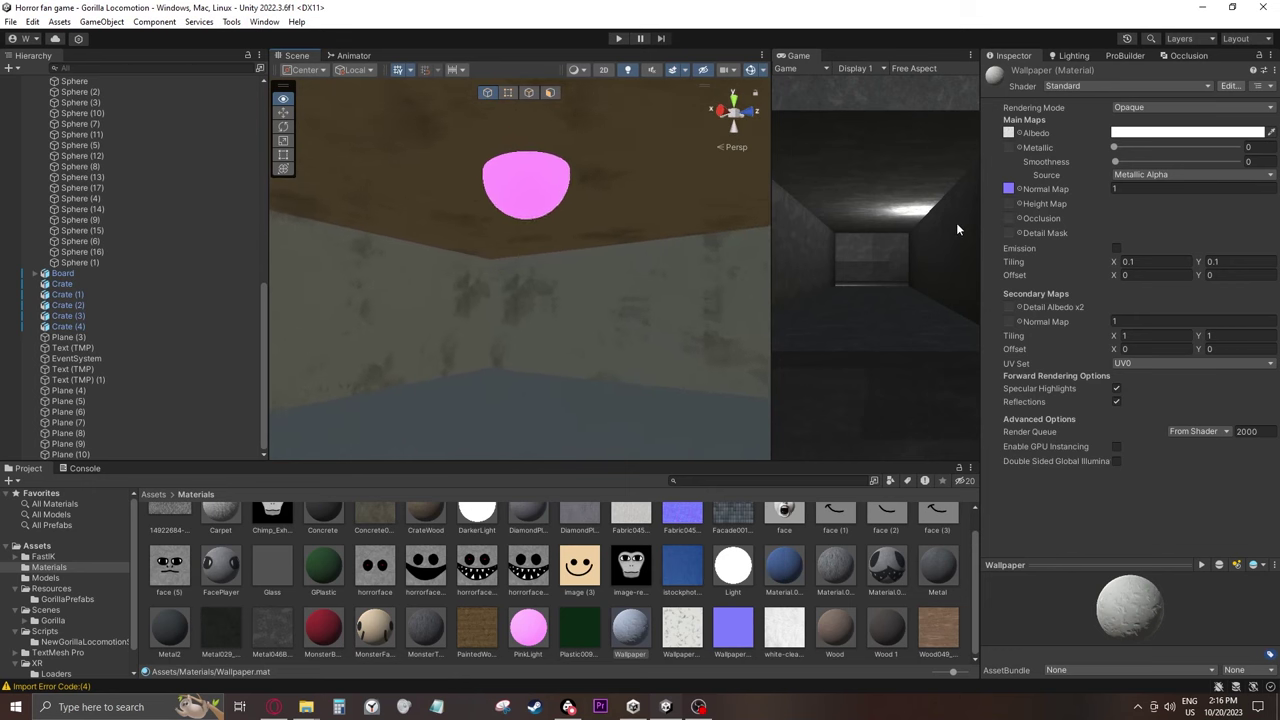
{"action": "right_click_drag", "start_coordinate": [591, 182], "coordinate": [780, 258]}
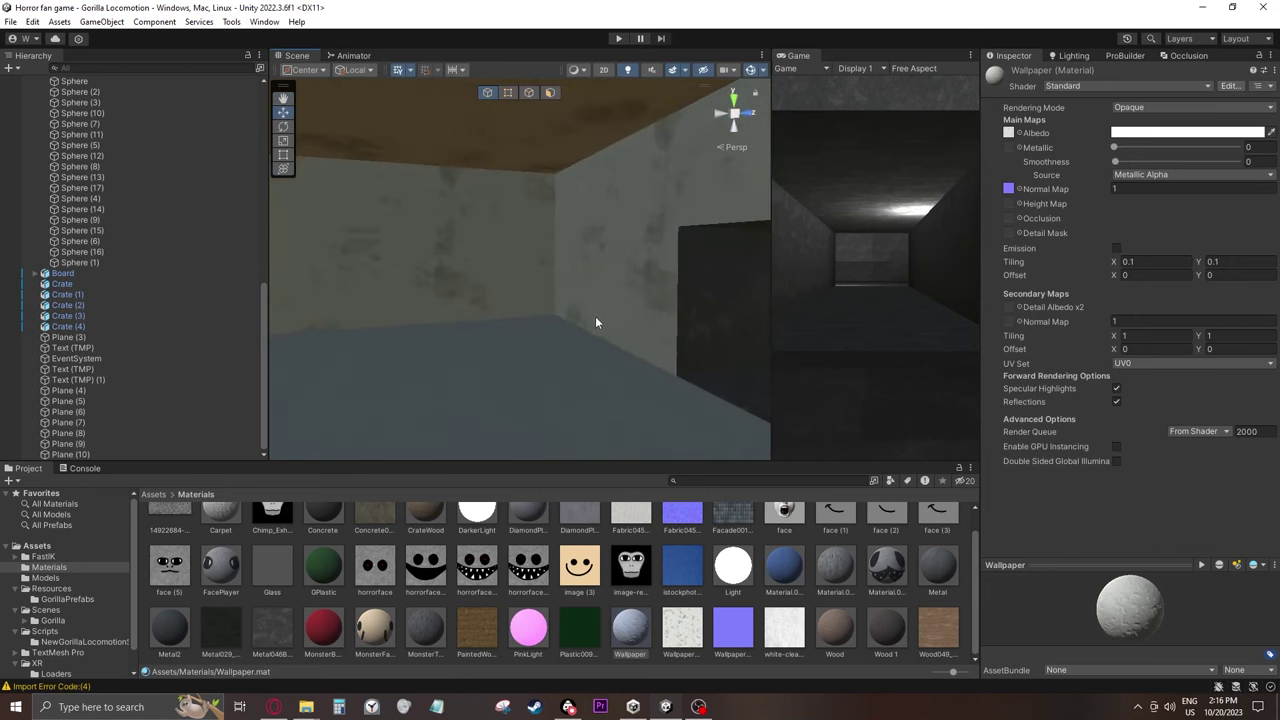
{"action": "left_click", "coordinate": [613, 345]}
{"action": "left_click", "coordinate": [613, 189]}
{"action": "right_click_drag", "start_coordinate": [613, 189], "coordinate": [846, 290]}
{"action": "left_click", "coordinate": [625, 330]}
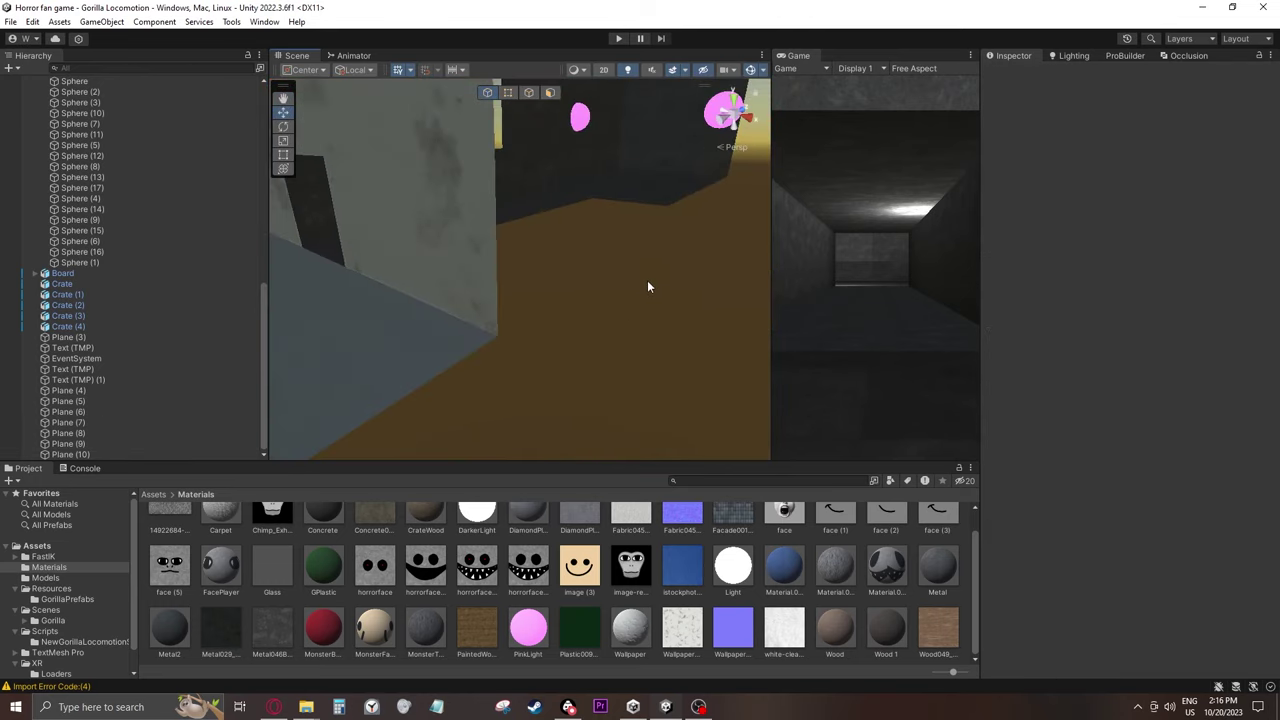
{"action": "right_click_drag", "start_coordinate": [647, 281], "coordinate": [731, 193]}
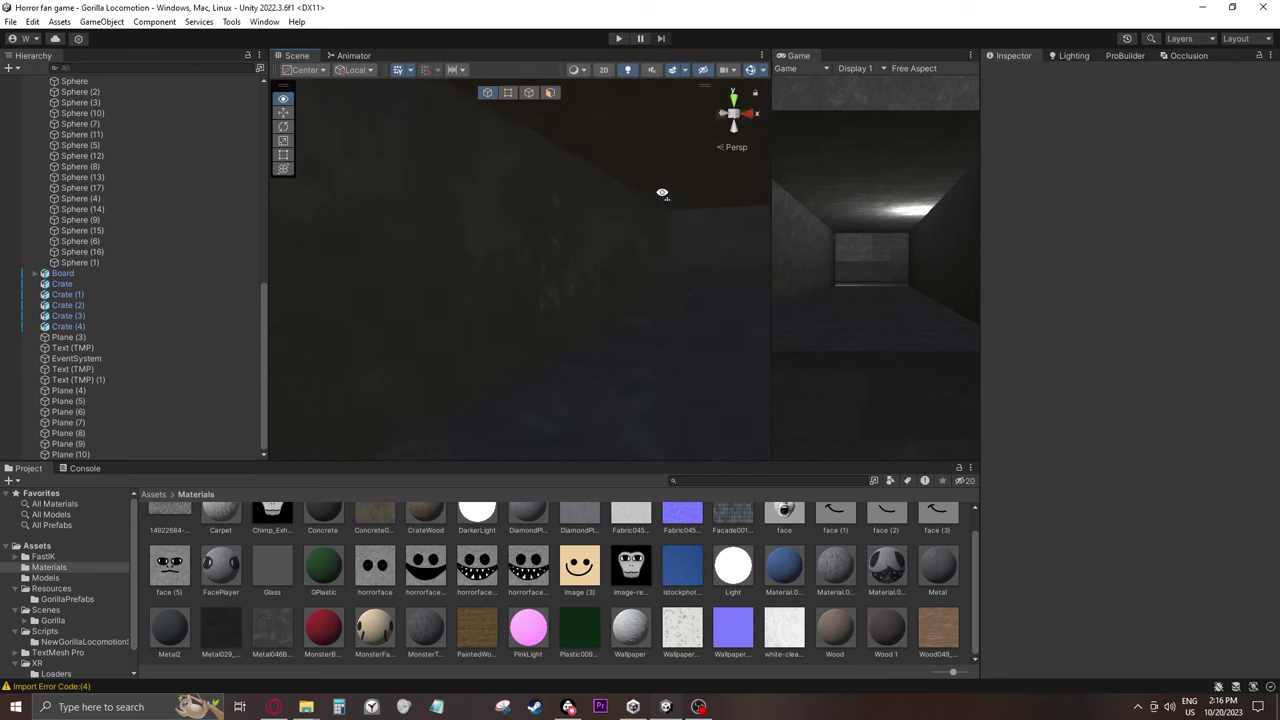
{"action": "left_click", "coordinate": [600, 243]}
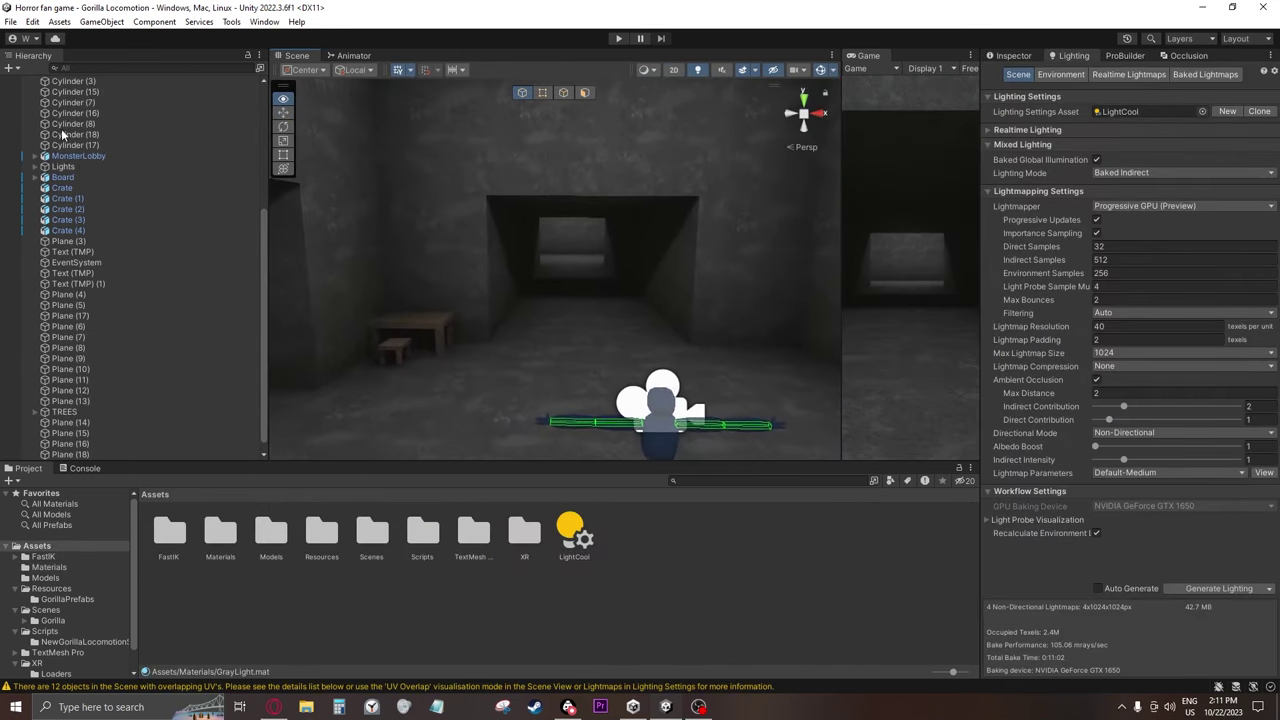
Examine the baked lighting along the corridor and in the rooms, and the overall map layout from above
{"action": "key", "text": "w"}
{"action": "right_click_drag", "start_coordinate": [62, 130], "coordinate": [535, 336]}
{"action": "mouse_move", "coordinate": [720, 318]}
{"action": "right_mouse_down"}
{"action": "mouse_move", "coordinate": [771, 125]}
{"action": "mouse_move", "coordinate": [1097, 127]}
{"action": "mouse_move", "coordinate": [399, 108]}
{"action": "mouse_move", "coordinate": [694, 131]}
{"action": "mouse_move", "coordinate": [779, 85]}
{"action": "mouse_move", "coordinate": [721, 317]}
{"action": "right_mouse_up"}
{"action": "key", "text": "w"}
{"action": "key", "text": "w"}
{"action": "right_click_drag", "start_coordinate": [675, 388], "coordinate": [690, 218]}
{"action": "right_click_drag", "start_coordinate": [800, 233], "coordinate": [366, 231]}
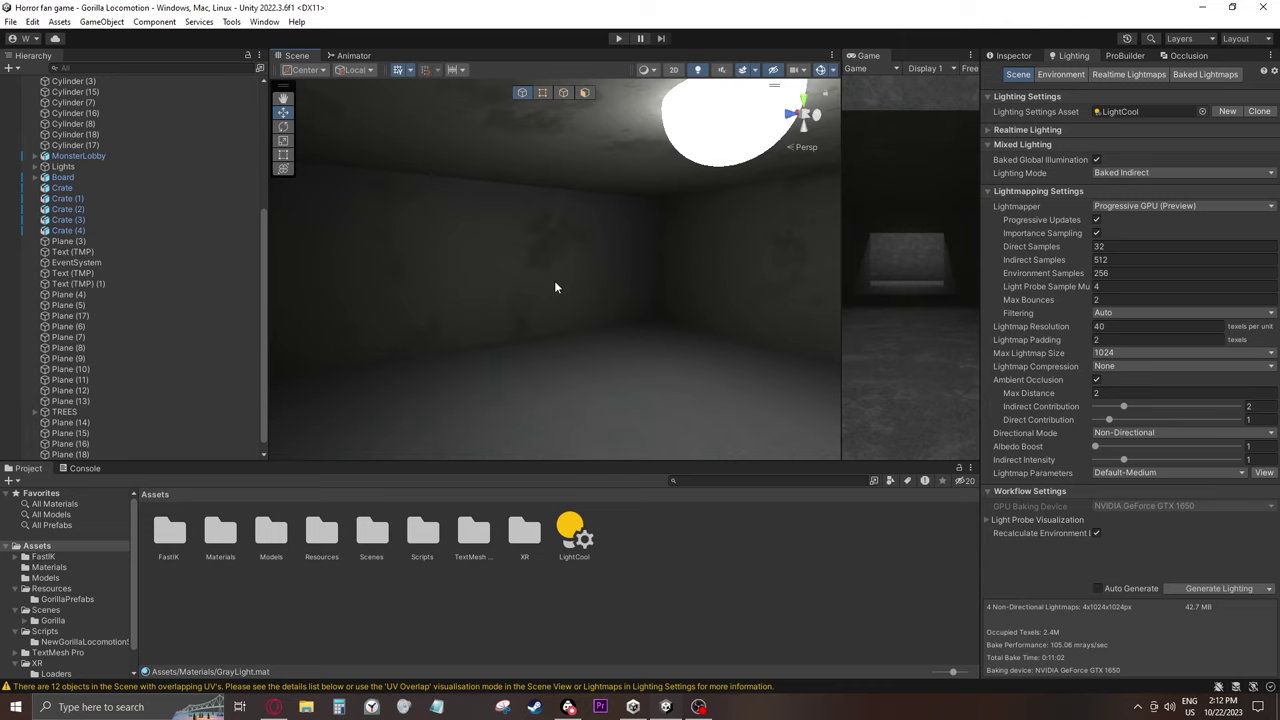
{"action": "right_click_drag", "start_coordinate": [556, 287], "coordinate": [711, 294]}
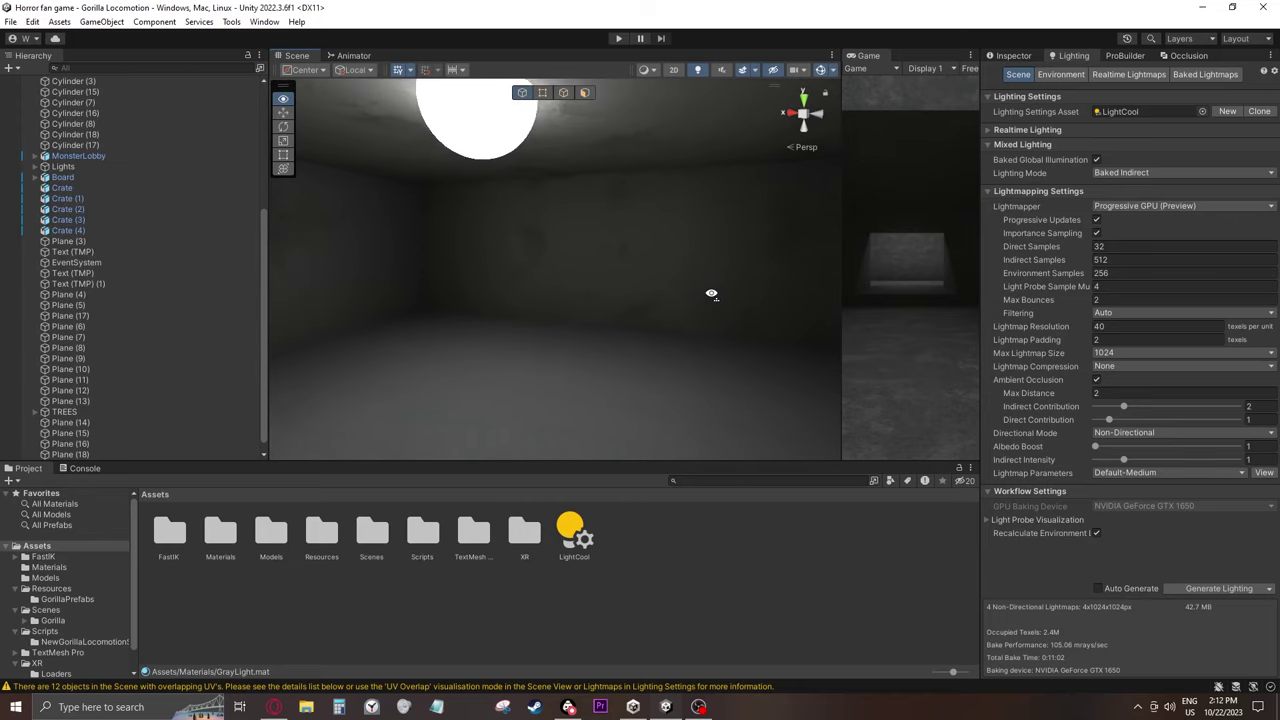
{"action": "right_click_drag", "start_coordinate": [482, 360], "coordinate": [440, 335]}
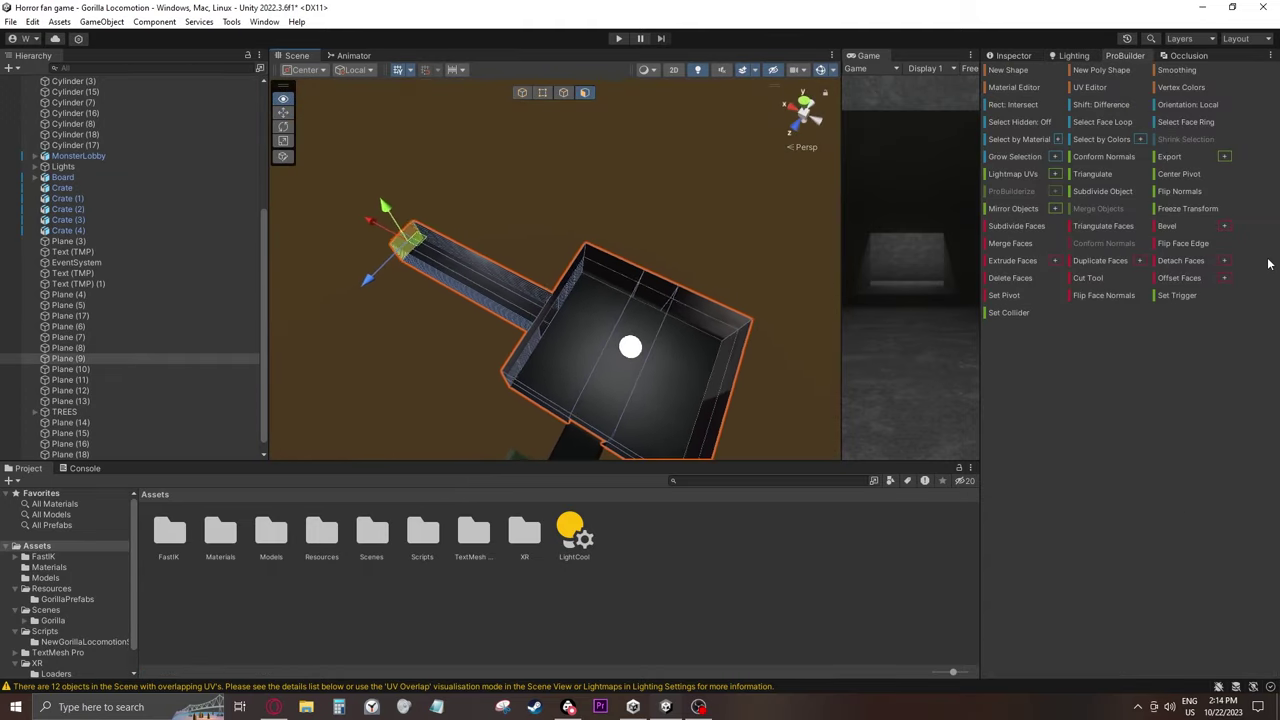
{"action": "key", "text": "w"}
{"action": "mouse_move", "coordinate": [1268, 264]}
{"action": "right_mouse_down"}
{"action": "mouse_move", "coordinate": [60, 266]}
{"action": "mouse_move", "coordinate": [107, 313]}
{"action": "mouse_move", "coordinate": [608, 336]}
{"action": "mouse_move", "coordinate": [740, 318]}
{"action": "mouse_move", "coordinate": [858, 282]}
{"action": "right_mouse_up"}
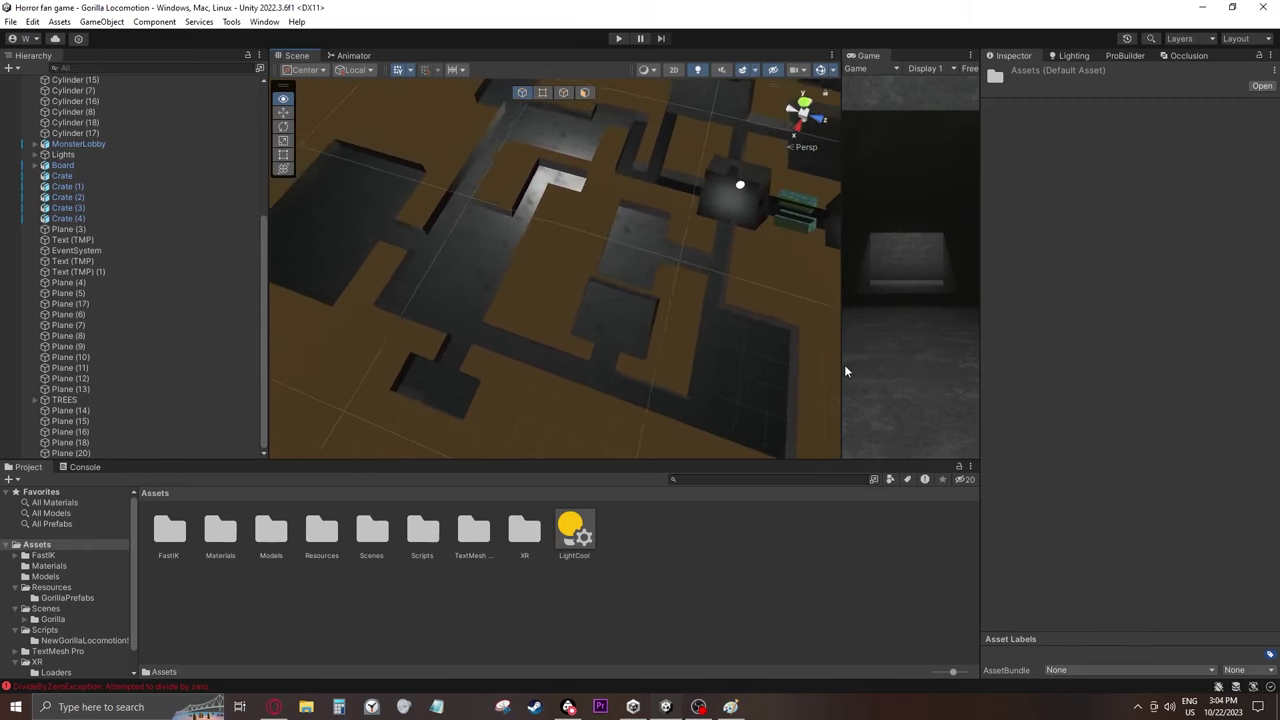
{"action": "right_click_drag", "start_coordinate": [845, 366], "coordinate": [842, 321]}
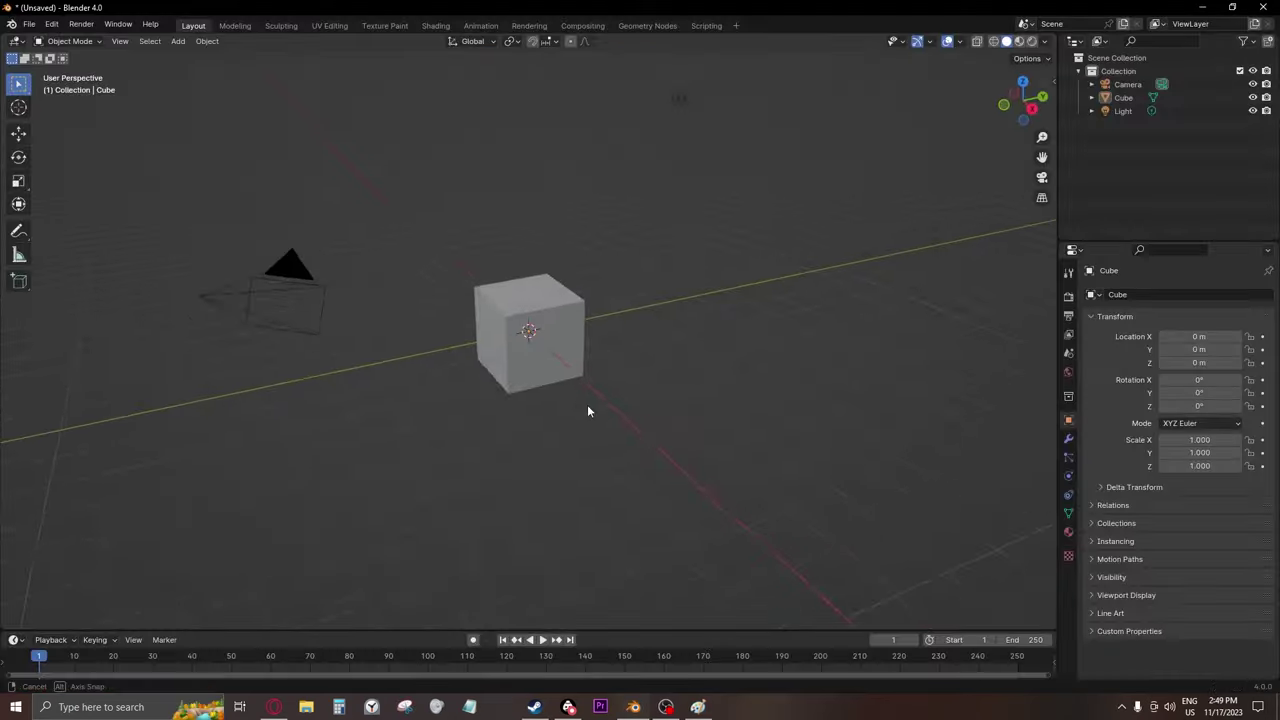
Switch to Paint and sketch the monster's front view with a toothed mouth and three curved legs on each side
{"action": "middle_click_drag", "start_coordinate": [588, 409], "coordinate": [570, 428]}
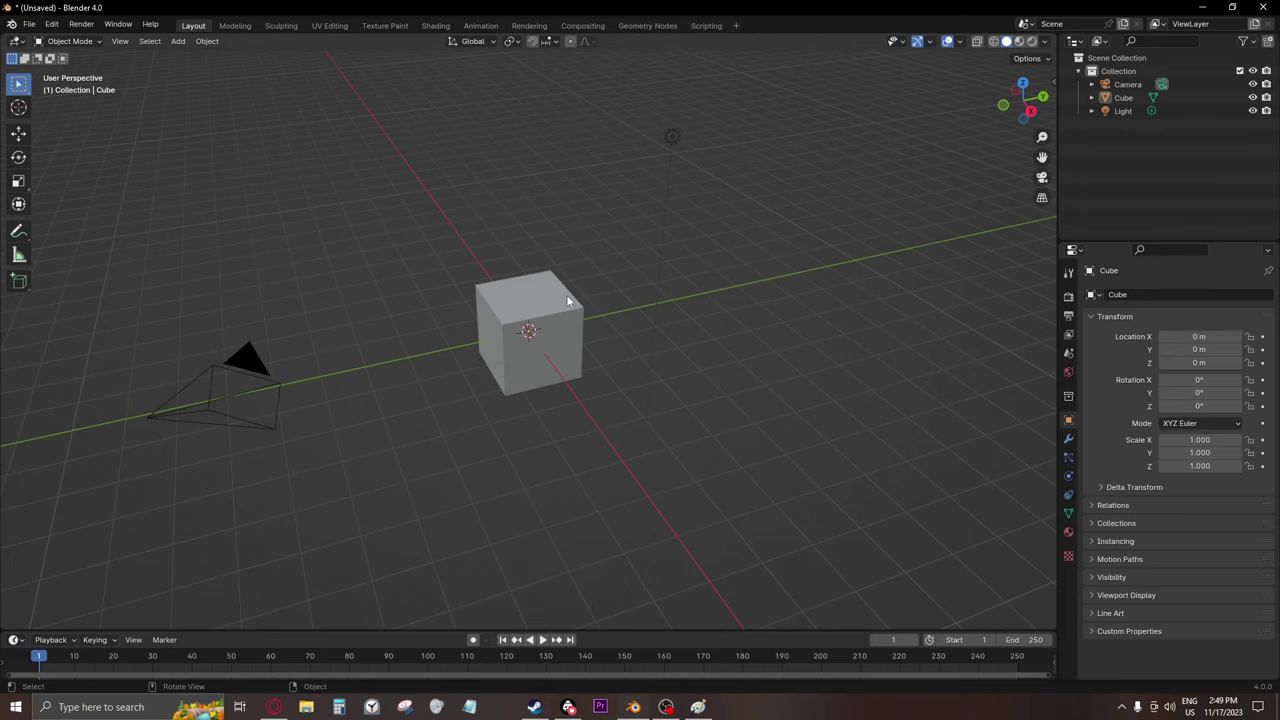
{"action": "middle_click_drag", "start_coordinate": [566, 294], "coordinate": [420, 314]}
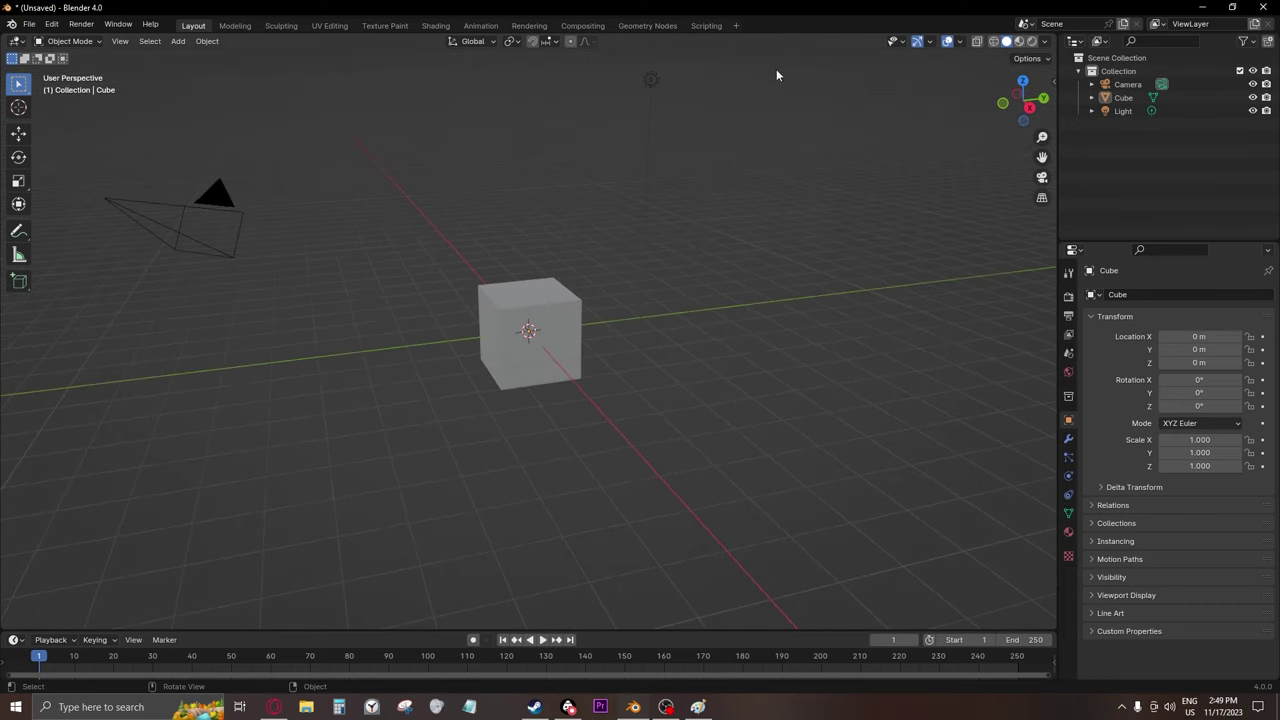
{"action": "left_click", "coordinate": [698, 707]}
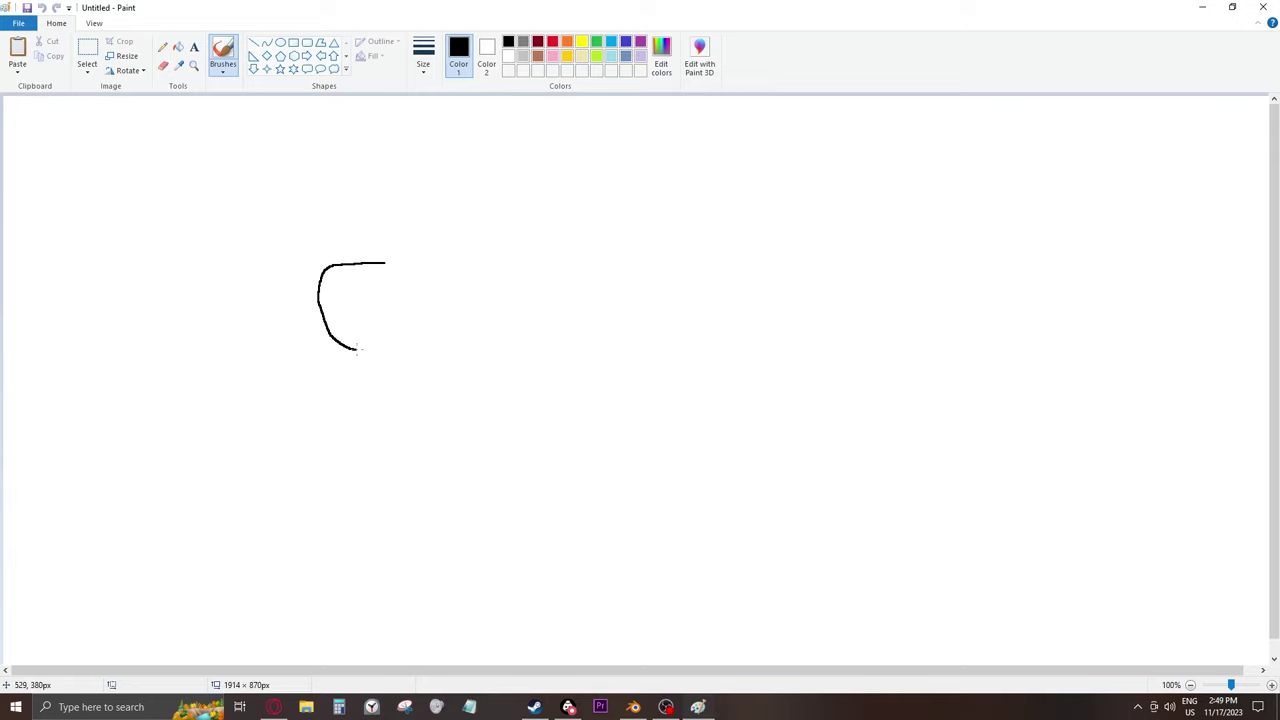
{"action": "left_click_drag", "start_coordinate": [357, 350], "coordinate": [385, 264]}
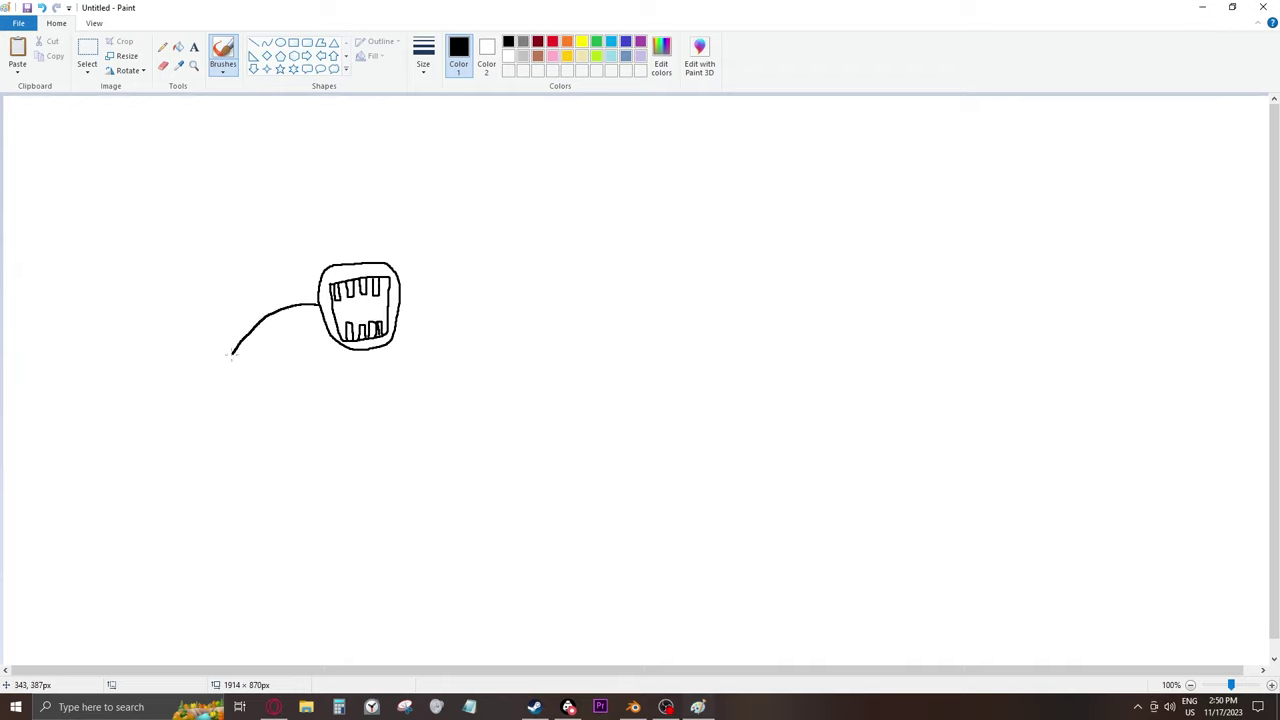
{"action": "left_click_drag", "start_coordinate": [267, 377], "coordinate": [265, 393]}
{"action": "left_click_drag", "start_coordinate": [328, 337], "coordinate": [300, 401]}
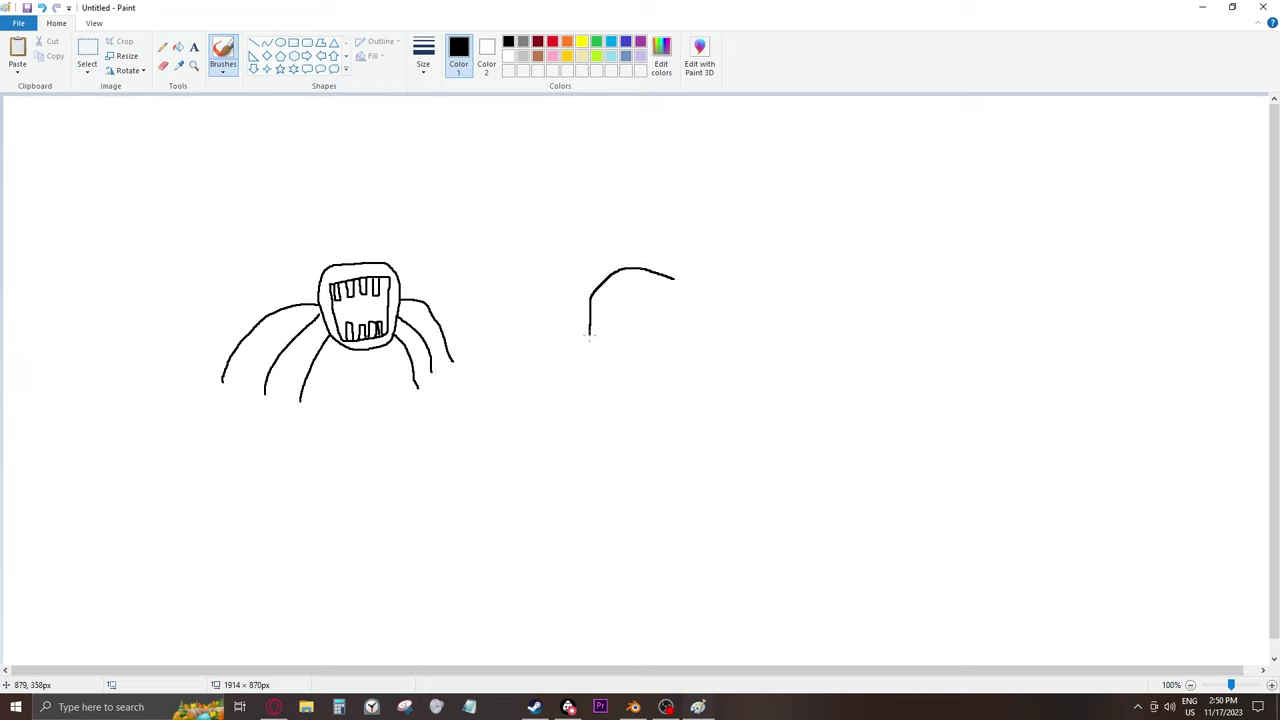
Sketch the monster's side and back views beside the front view, labelling the views F, S and B
{"action": "left_click_drag", "start_coordinate": [705, 282], "coordinate": [705, 308]}
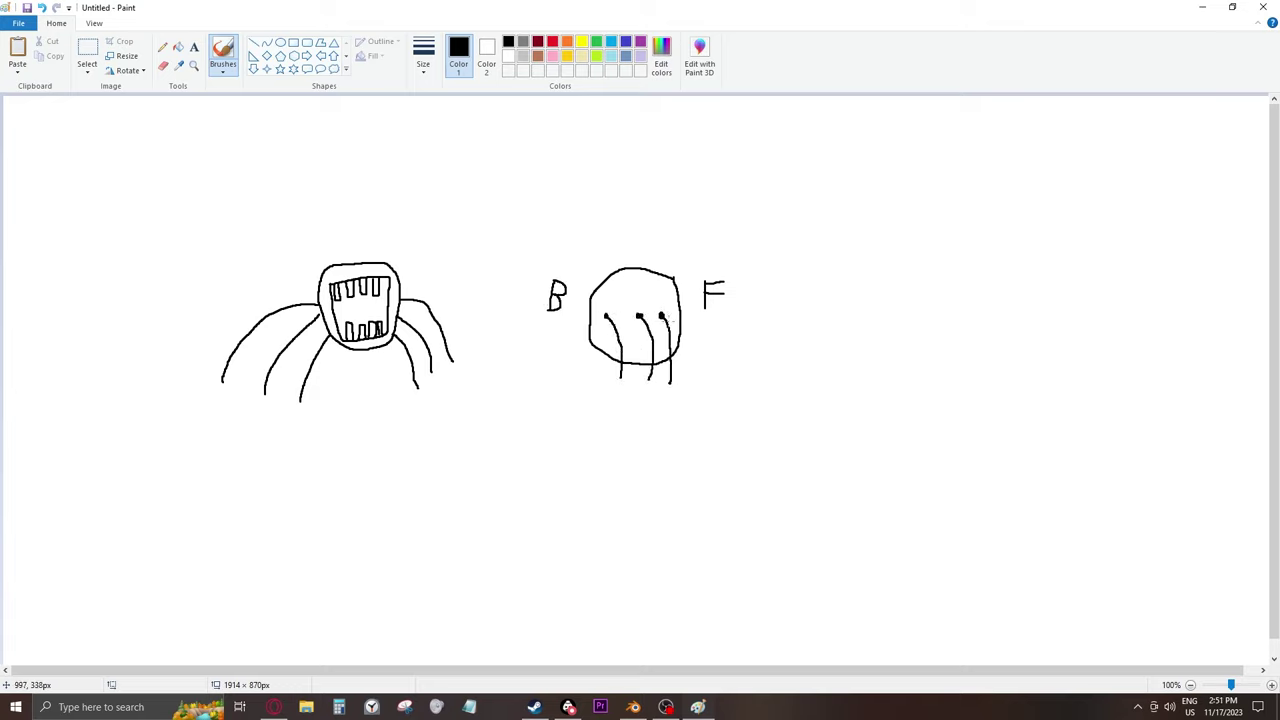
{"action": "mouse_move", "coordinate": [938, 288]}
{"action": "left_mouse_down"}
{"action": "mouse_move", "coordinate": [958, 330]}
{"action": "mouse_move", "coordinate": [938, 288]}
{"action": "left_mouse_up"}
{"action": "left_click_drag", "start_coordinate": [956, 344], "coordinate": [990, 392]}
{"action": "left_click_drag", "start_coordinate": [958, 332], "coordinate": [1004, 358]}
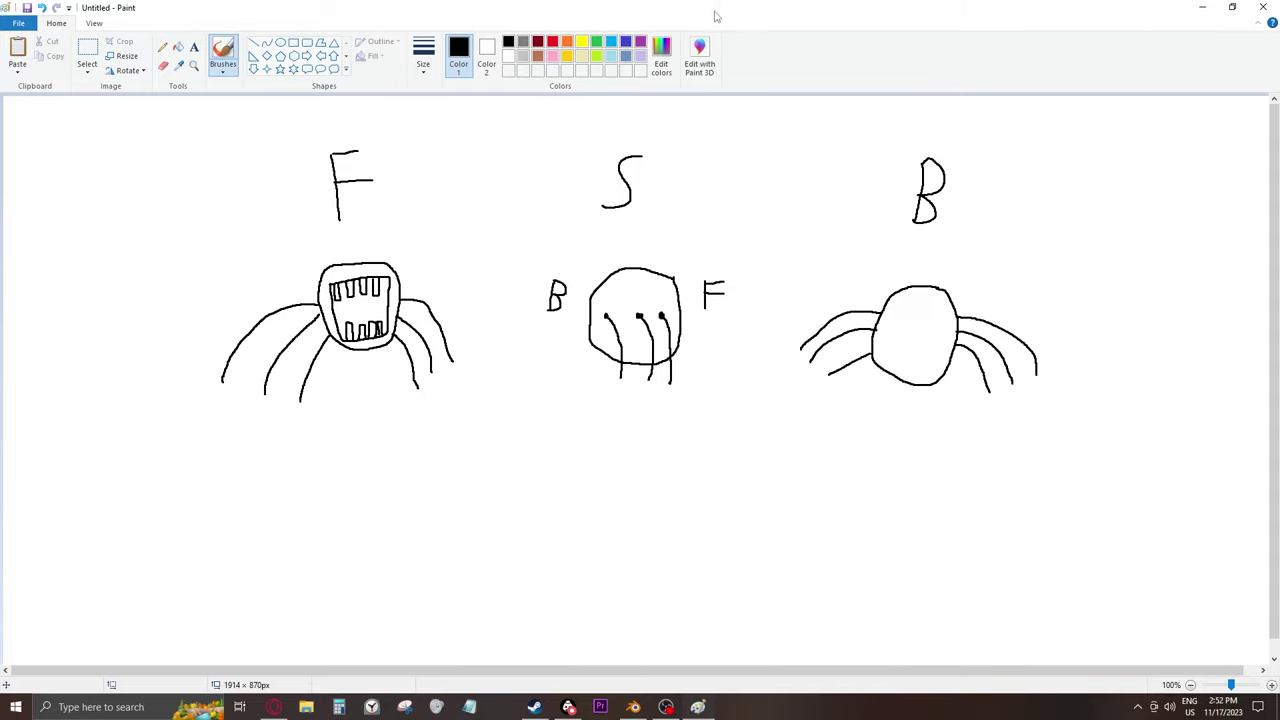
Return to Blender, add a Subdivision Surface modifier to the cube, and subdivide its mesh
{"action": "mouse_move", "coordinate": [724, 12]}
{"action": "left_mouse_down"}
{"action": "mouse_move", "coordinate": [33, 153]}
{"action": "mouse_move", "coordinate": [525, 114]}
{"action": "mouse_move", "coordinate": [0, 6]}
{"action": "left_mouse_up"}
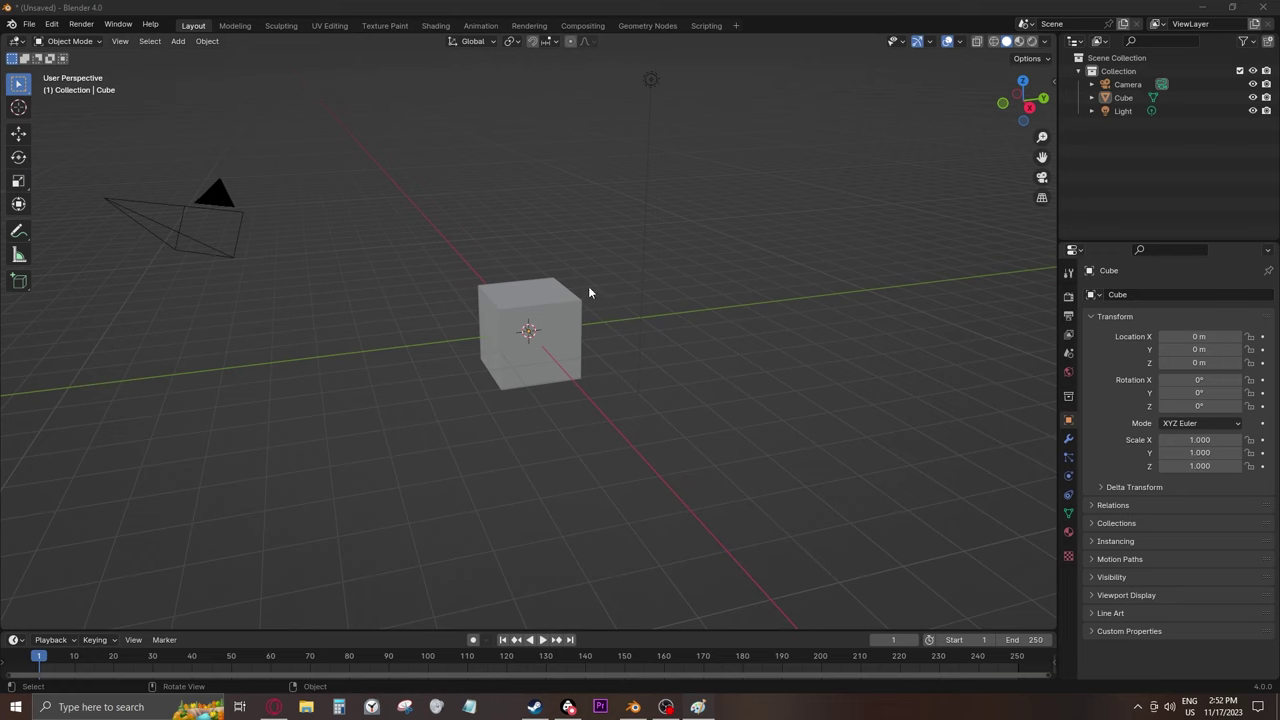
{"action": "mouse_move", "coordinate": [588, 288]}
{"action": "middle_mouse_down"}
{"action": "mouse_move", "coordinate": [620, 291]}
{"action": "mouse_move", "coordinate": [528, 286]}
{"action": "mouse_move", "coordinate": [563, 286]}
{"action": "middle_mouse_up"}
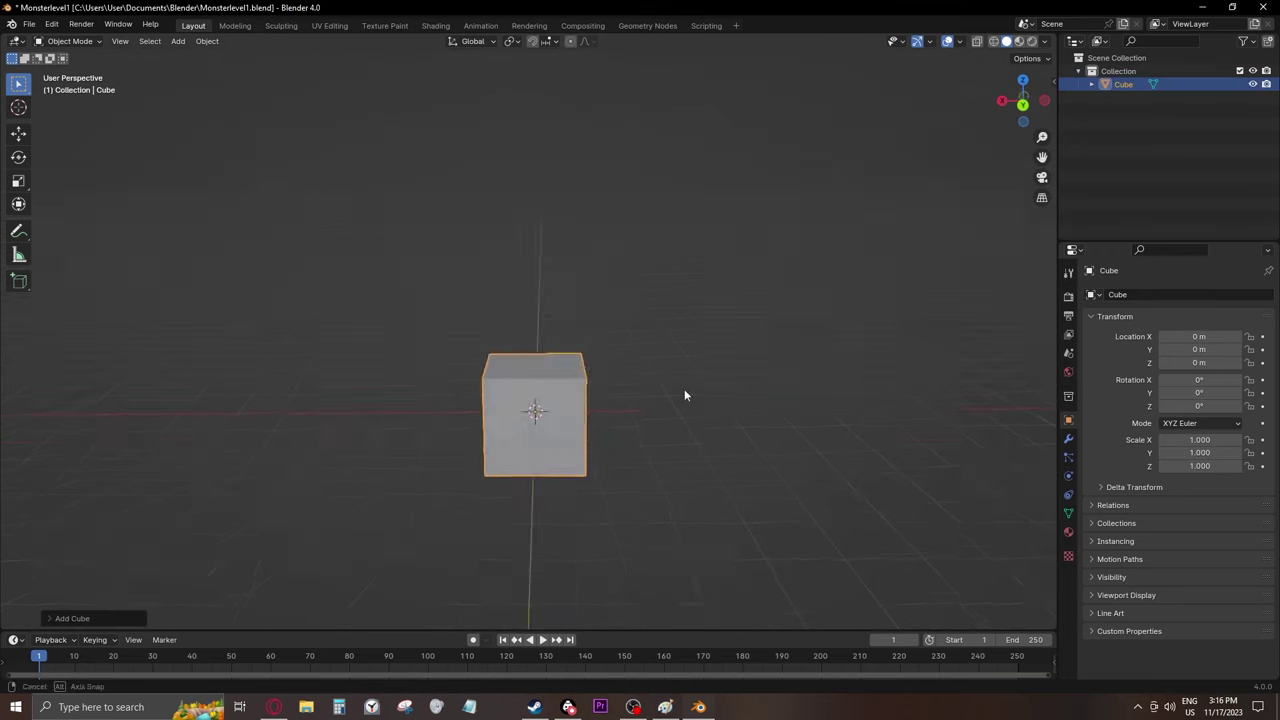
{"action": "middle_click_drag", "start_coordinate": [685, 395], "coordinate": [700, 378]}
{"action": "left_click", "coordinate": [1068, 439]}
{"action": "left_click", "coordinate": [1143, 295]}
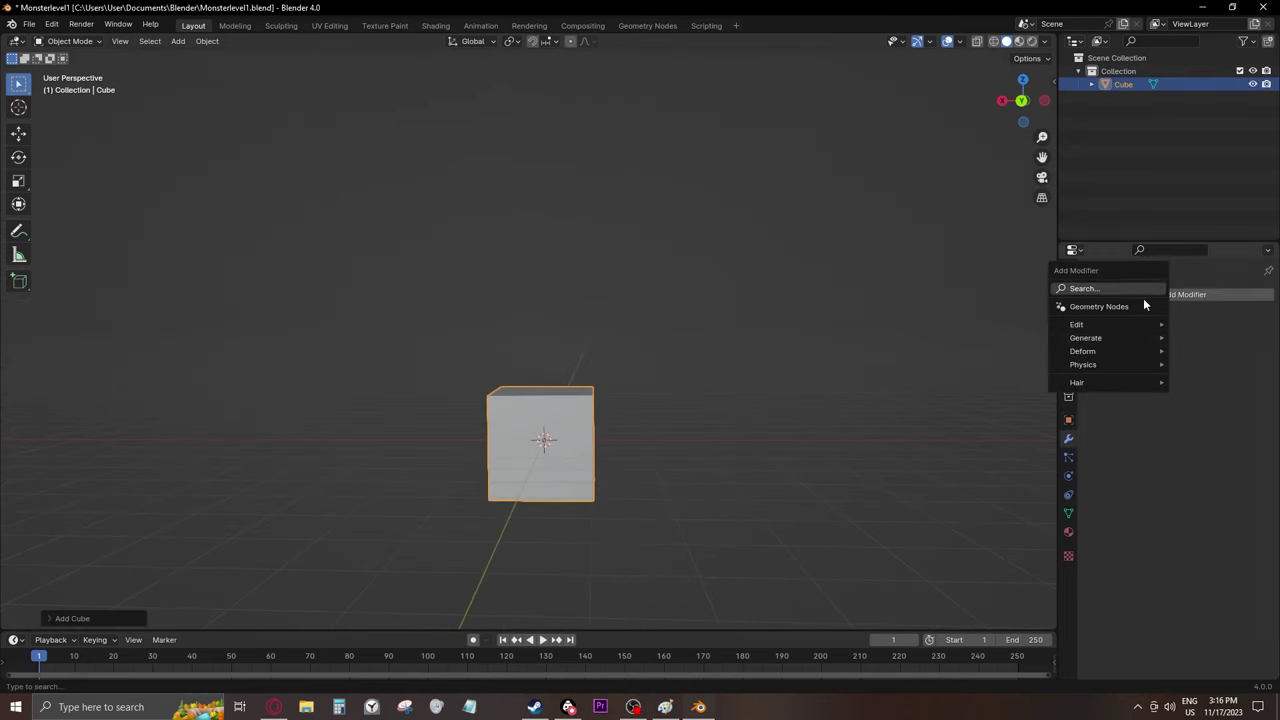
{"action": "left_click", "coordinate": [1200, 520]}
{"action": "right_click", "coordinate": [602, 404]}
{"action": "key", "text": "Tab"}
{"action": "right_click", "coordinate": [602, 376]}
{"action": "left_click", "coordinate": [603, 373]}
{"action": "left_click", "coordinate": [1250, 355]}
{"action": "middle_click_drag", "start_coordinate": [620, 400], "coordinate": [492, 441]}
{"action": "middle_click_drag", "start_coordinate": [624, 502], "coordinate": [806, 452]}
Apply the Subdivision Surface modifier, raise the rounded cube along Z, and save the file
{"action": "left_click", "coordinate": [1234, 317]}
{"action": "key", "text": "Tab"}
{"action": "left_click", "coordinate": [1234, 317]}
{"action": "left_click", "coordinate": [1220, 333]}
{"action": "key", "text": "g"}
{"action": "key", "text": "z"}
{"action": "key", "text": "ctrl+s"}
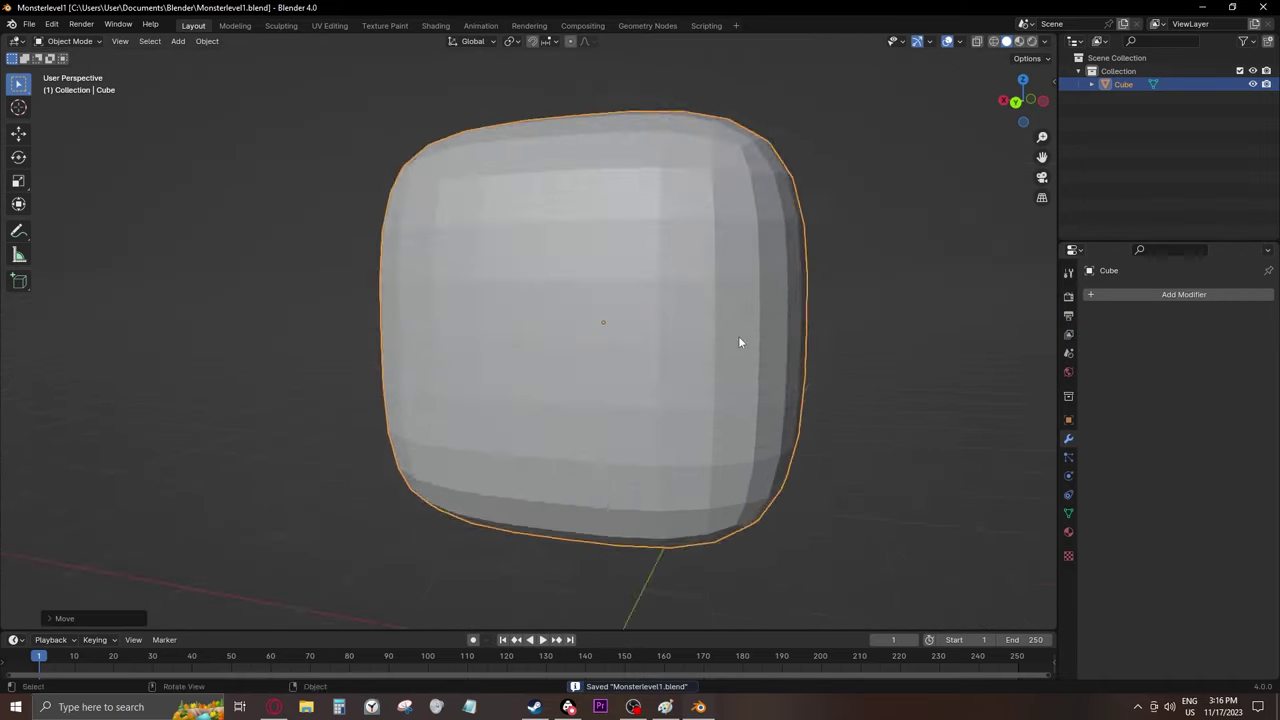
Extrude the block of front faces inward to form the rectangular mouth cavity, and scale it along Z
{"action": "key", "text": "Tab"}
{"action": "left_click_drag", "start_coordinate": [460, 222], "coordinate": [645, 432]}
{"action": "middle_click_drag", "start_coordinate": [703, 380], "coordinate": [620, 410]}
{"action": "key", "text": "e"}
{"action": "left_click", "coordinate": [607, 355]}
{"action": "middle_click_drag", "start_coordinate": [607, 355], "coordinate": [690, 420]}
{"action": "key", "text": "s"}
{"action": "key", "text": "z"}
Select the floor and ceiling faces of the mouth cavity and subdivide them
{"action": "left_click", "coordinate": [500, 410], "text": "ctrl"}
{"action": "middle_click_drag", "start_coordinate": [555, 465], "coordinate": [600, 430]}
{"action": "right_click", "coordinate": [600, 430]}
{"action": "left_click", "coordinate": [611, 437]}
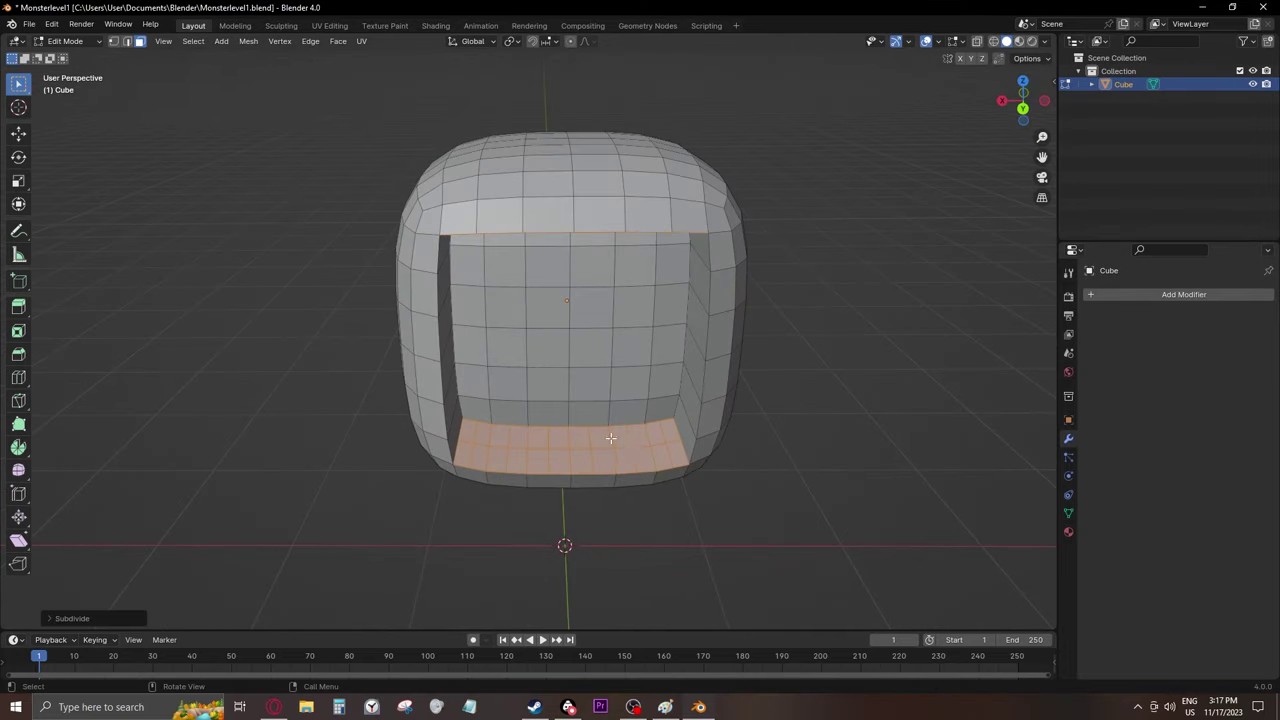
Extrude spaced face pairs on the mouth's floor upward into six lower teeth, and adjust their height along Z
{"action": "left_click", "coordinate": [489, 428]}
{"action": "scroll", "coordinate": [560, 430], "scroll_direction": "up", "scroll_amount": 3}
{"action": "middle_click_drag", "start_coordinate": [489, 428], "coordinate": [577, 407]}
{"action": "left_click", "coordinate": [600, 511], "text": "shift"}
{"action": "left_click", "coordinate": [502, 508], "text": "shift"}
{"action": "left_click", "coordinate": [694, 509], "text": "shift"}
{"action": "left_click", "coordinate": [792, 496], "text": "shift"}
{"action": "left_click", "coordinate": [330, 490], "text": "shift"}
{"action": "key", "text": "e"}
{"action": "left_click", "coordinate": [622, 310]}
{"action": "scroll", "coordinate": [630, 295], "scroll_direction": "down", "scroll_amount": 2}
{"action": "key", "text": "g"}
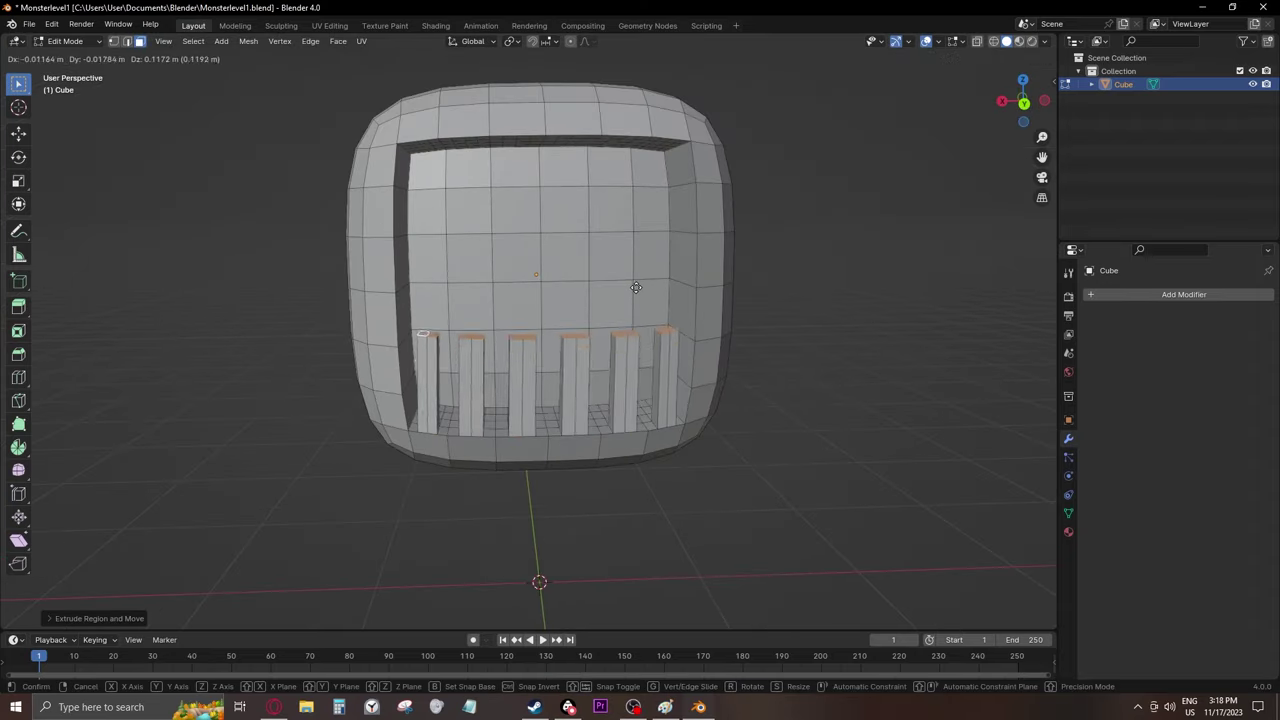
{"action": "key", "text": "z"}
{"action": "left_click", "coordinate": [634, 246]}
Extrude matching spaced face pairs along the front of the mouth's ceiling downward into upper teeth
{"action": "middle_click_drag", "start_coordinate": [634, 246], "coordinate": [535, 390]}
{"action": "left_click", "coordinate": [524, 399], "text": "shift"}
{"action": "left_click", "coordinate": [529, 398]}
{"action": "left_click", "coordinate": [600, 396], "text": "shift"}
{"action": "left_click", "coordinate": [678, 397], "text": "shift"}
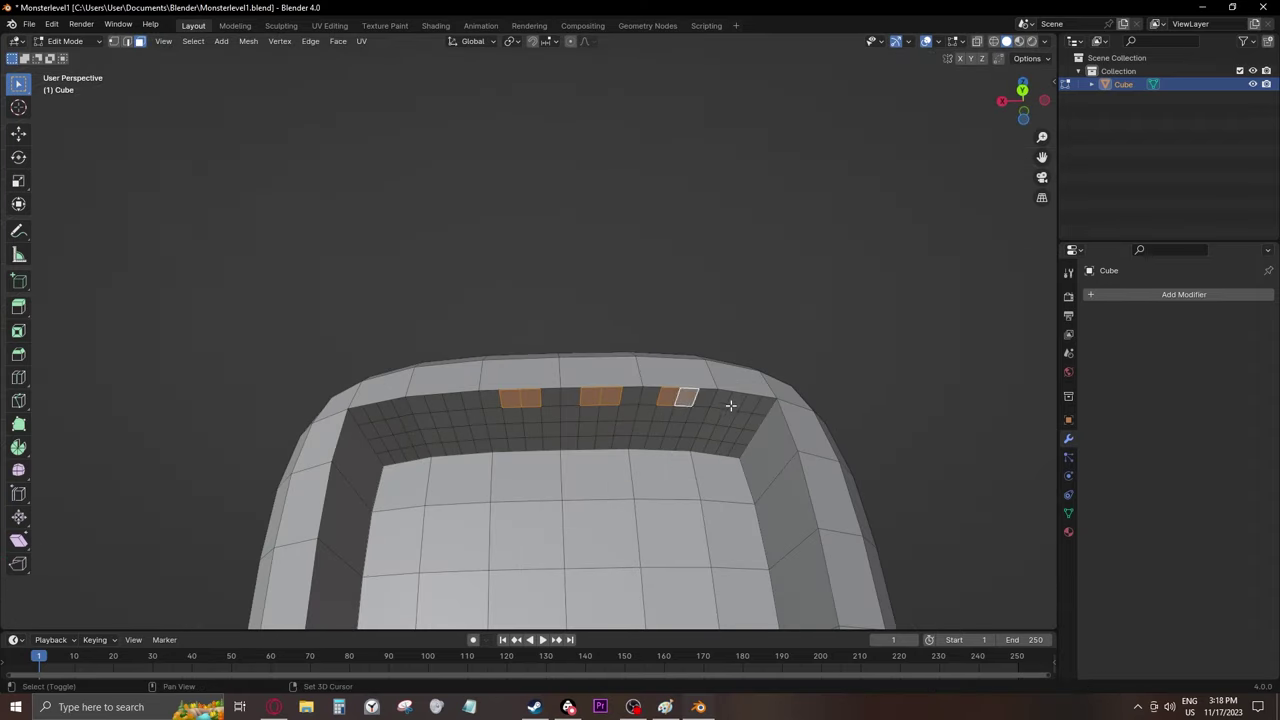
{"action": "left_click", "coordinate": [744, 400], "text": "shift"}
{"action": "middle_click_drag", "start_coordinate": [744, 400], "coordinate": [634, 543]}
{"action": "key", "text": "e"}
{"action": "left_click", "coordinate": [591, 449]}
Adjust the height of the lower teeth by moving their top faces along Z, and save the file
{"action": "middle_click_drag", "start_coordinate": [591, 449], "coordinate": [606, 545]}
{"action": "left_click", "coordinate": [614, 304]}
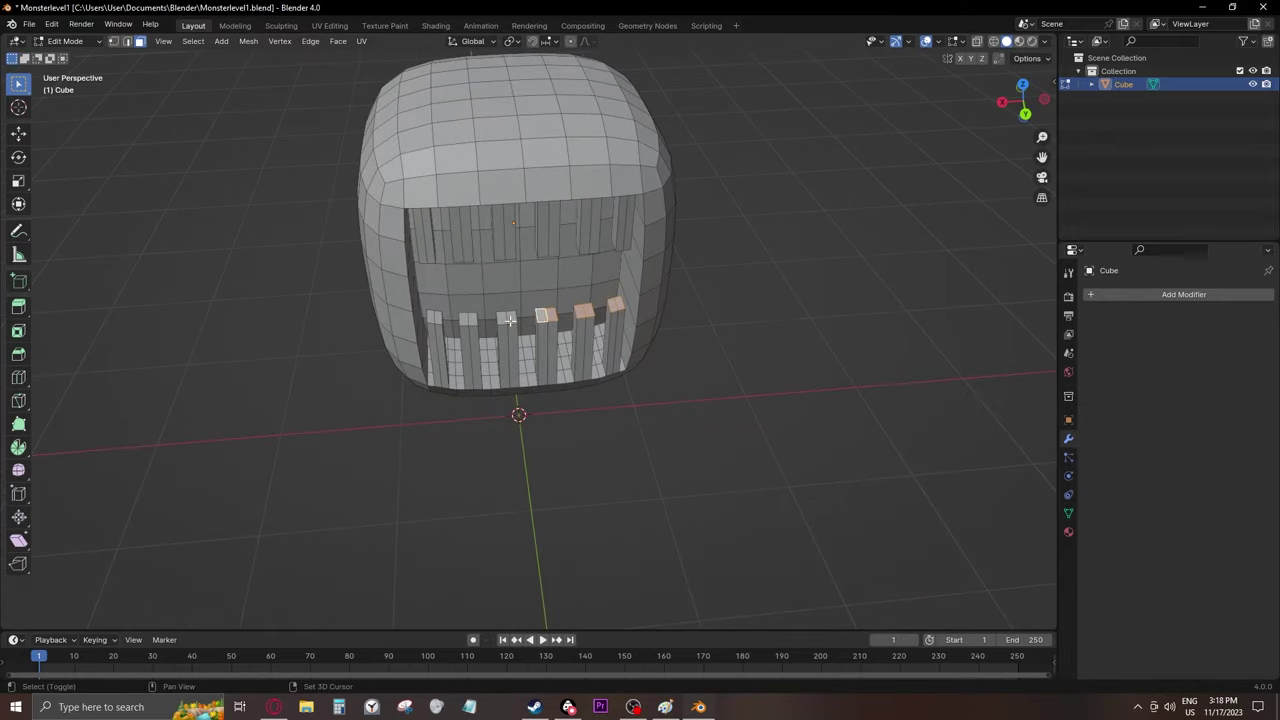
{"action": "middle_click_drag", "start_coordinate": [650, 480], "coordinate": [657, 389]}
{"action": "key", "text": "g"}
{"action": "key", "text": "z"}
{"action": "key", "text": "ctrl+s"}
Select three spaced faces low on the body's side as leg bases, and save the file
{"action": "middle_click_drag", "start_coordinate": [749, 343], "coordinate": [690, 325]}
{"action": "left_click", "coordinate": [563, 380]}
{"action": "mouse_move", "coordinate": [580, 385]}
{"action": "middle_mouse_down"}
{"action": "mouse_move", "coordinate": [734, 414]}
{"action": "mouse_move", "coordinate": [570, 395]}
{"action": "middle_mouse_up"}
{"action": "left_click", "coordinate": [500, 374], "text": "shift"}
{"action": "left_click", "coordinate": [426, 375], "text": "shift"}
{"action": "middle_click_drag", "start_coordinate": [530, 385], "coordinate": [556, 390]}
{"action": "key", "text": "ctrl+s"}
{"action": "middle_click_drag", "start_coordinate": [629, 350], "coordinate": [815, 410], "text": "shift"}
{"action": "key", "text": "e"}
{"action": "left_click", "coordinate": [700, 385]}
{"action": "key", "text": "ctrl+z"}
Add a Mirror modifier to the body with mirroring on the X axis only
{"action": "left_click", "coordinate": [1124, 296]}
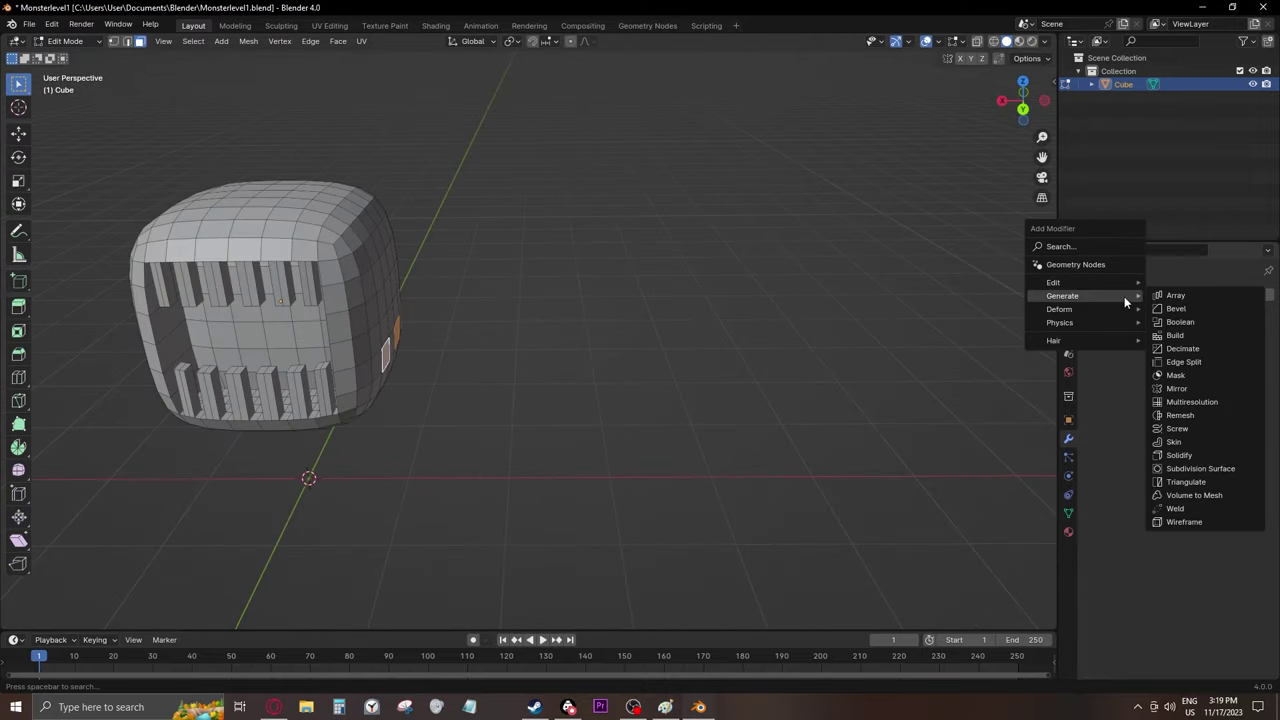
{"action": "left_click", "coordinate": [1183, 389]}
{"action": "key", "text": "e"}
{"action": "left_click", "coordinate": [1207, 338]}
{"action": "left_click", "coordinate": [1238, 338]}
{"action": "left_click", "coordinate": [1208, 340]}
{"action": "left_click", "coordinate": [1238, 338]}
Extrude the three side faces outward into leg segments, rotate their ends, and select the three faces for the lower legs
{"action": "key", "text": "e"}
{"action": "left_click", "coordinate": [807, 320]}
{"action": "middle_click_drag", "start_coordinate": [807, 320], "coordinate": [834, 397]}
{"action": "key", "text": "r"}
{"action": "left_click", "coordinate": [800, 322]}
{"action": "left_click", "coordinate": [850, 440]}
{"action": "left_click", "coordinate": [700, 446], "text": "shift"}
{"action": "left_click", "coordinate": [549, 428], "text": "shift"}
{"action": "mouse_move", "coordinate": [490, 349]}
{"action": "middle_mouse_down"}
{"action": "mouse_move", "coordinate": [857, 371]}
{"action": "mouse_move", "coordinate": [831, 406]}
{"action": "mouse_move", "coordinate": [741, 330]}
{"action": "mouse_move", "coordinate": [654, 289]}
{"action": "mouse_move", "coordinate": [500, 330]}
{"action": "middle_mouse_up"}
Adjust the angle of the first leg's end face with the Rotate tool in axis-aligned views
{"action": "left_click", "coordinate": [1020, 101]}
{"action": "scroll", "coordinate": [500, 330], "scroll_direction": "up", "scroll_amount": 2}
{"action": "left_click", "coordinate": [350, 525]}
{"action": "left_click", "coordinate": [18, 157]}
{"action": "left_click_drag", "start_coordinate": [343, 515], "coordinate": [346, 527]}
{"action": "left_click", "coordinate": [1021, 101]}
{"action": "scroll", "coordinate": [933, 330], "scroll_direction": "up", "scroll_amount": 5}
{"action": "left_click_drag", "start_coordinate": [586, 350], "coordinate": [587, 337]}
{"action": "middle_click_drag", "start_coordinate": [587, 337], "coordinate": [450, 360]}
{"action": "left_click", "coordinate": [1018, 102]}
{"action": "left_click_drag", "start_coordinate": [346, 337], "coordinate": [346, 334]}
Adjust the angle of the middle leg's end face with the Rotate tool in axis-aligned views
{"action": "middle_click_drag", "start_coordinate": [420, 325], "coordinate": [460, 337]}
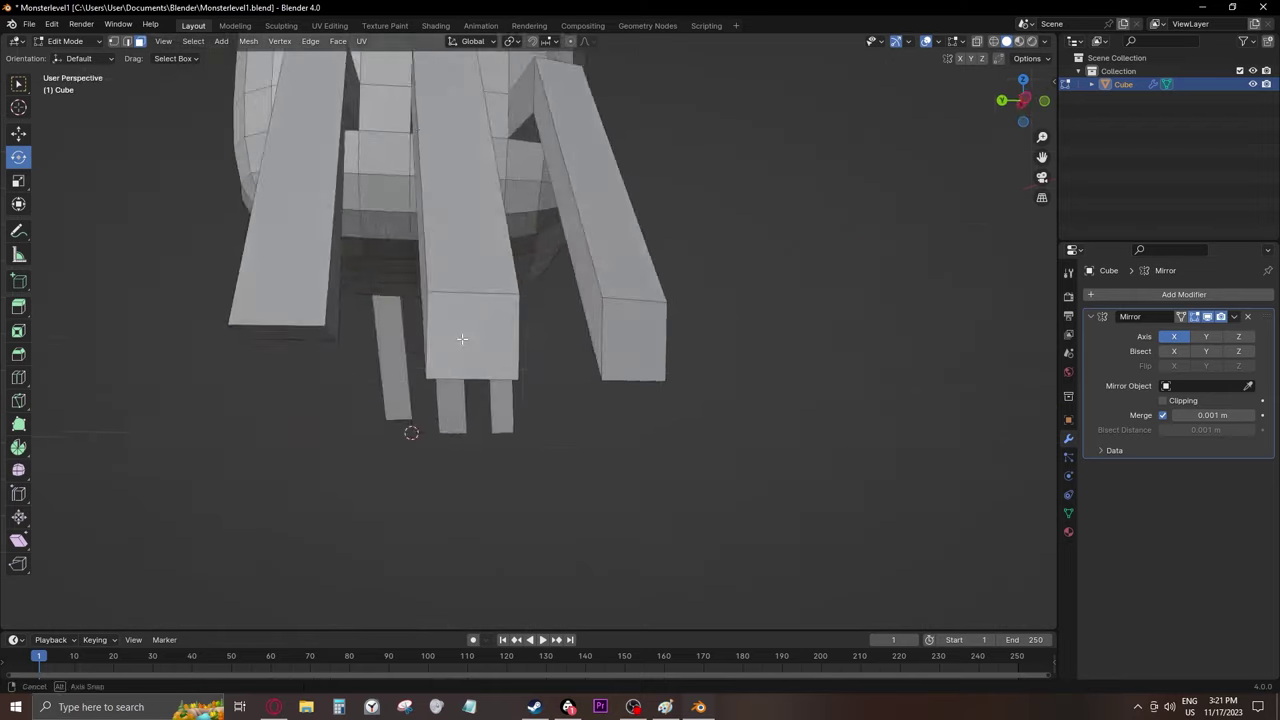
{"action": "left_click", "coordinate": [460, 337]}
{"action": "left_click", "coordinate": [1022, 101]}
{"action": "left_click_drag", "start_coordinate": [472, 350], "coordinate": [472, 354]}
{"action": "left_click", "coordinate": [1002, 100]}
{"action": "left_click_drag", "start_coordinate": [572, 303], "coordinate": [580, 366]}
{"action": "left_click_drag", "start_coordinate": [1037, 112], "coordinate": [1030, 110]}
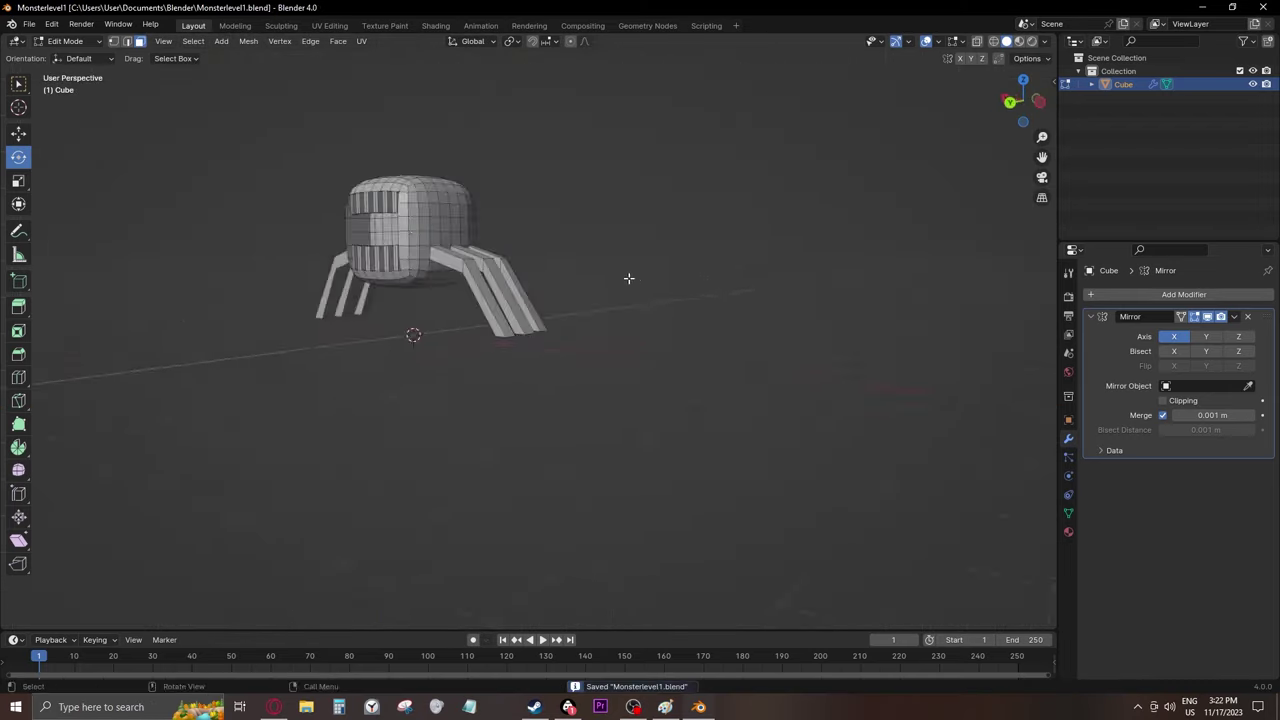
Examine the monster's body, teeth and mirrored legs from several angles, and save the file
{"action": "scroll", "coordinate": [629, 278], "scroll_direction": "up", "scroll_amount": 2}
{"action": "middle_click_drag", "start_coordinate": [629, 278], "coordinate": [610, 303]}
{"action": "scroll", "coordinate": [606, 311], "scroll_direction": "up", "scroll_amount": 4}
{"action": "scroll", "coordinate": [606, 311], "scroll_direction": "down", "scroll_amount": 4}
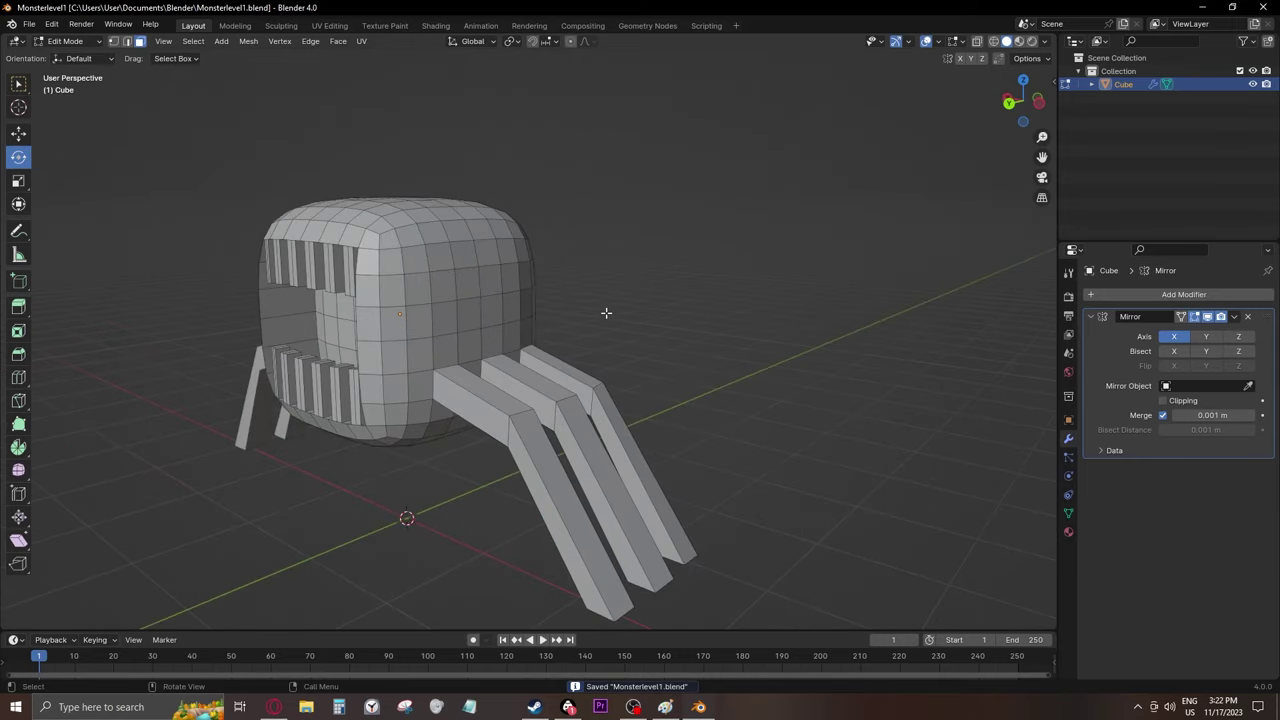
{"action": "middle_click_drag", "start_coordinate": [534, 326], "coordinate": [822, 241], "text": "shift"}
{"action": "scroll", "coordinate": [758, 255], "scroll_direction": "up", "scroll_amount": 3}
{"action": "scroll", "coordinate": [758, 254], "scroll_direction": "down", "scroll_amount": 1}
{"action": "key", "text": "ctrl+s"}
{"action": "middle_click_drag", "start_coordinate": [822, 241], "coordinate": [478, 276], "text": "shift"}
{"action": "scroll", "coordinate": [594, 271], "scroll_direction": "up", "scroll_amount": 6}
{"action": "scroll", "coordinate": [608, 260], "scroll_direction": "down", "scroll_amount": 3}
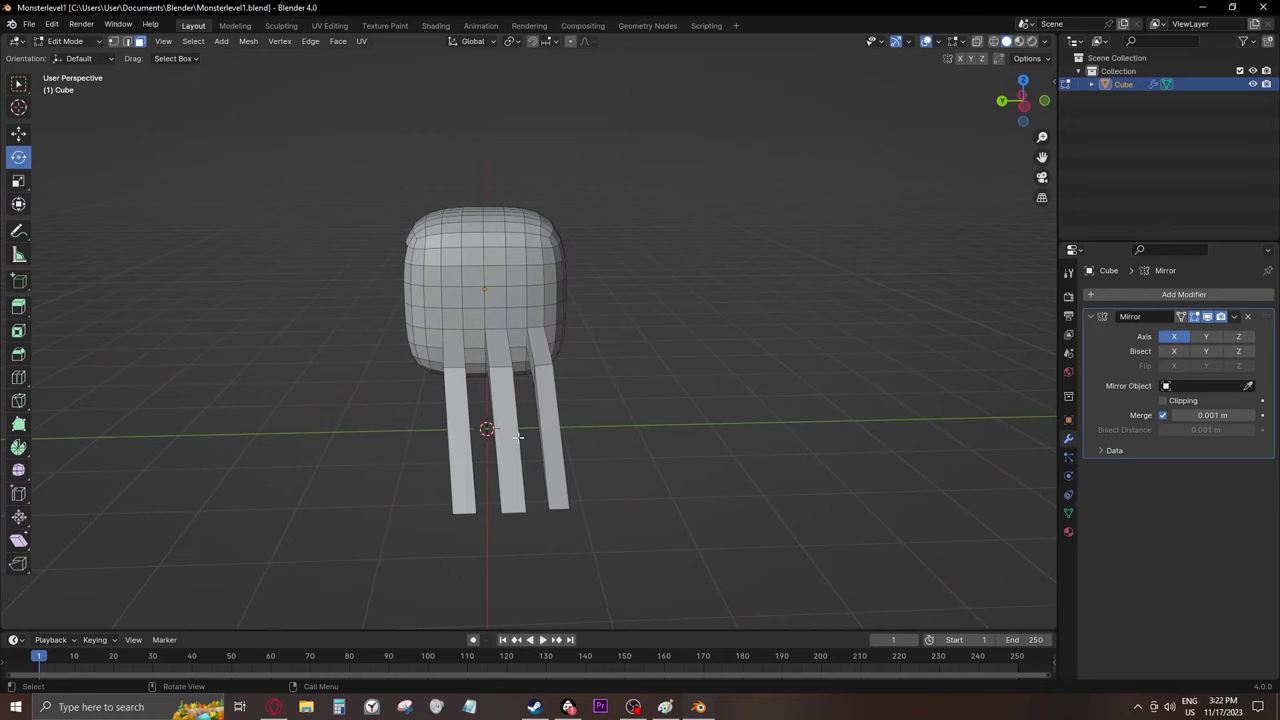
{"action": "scroll", "coordinate": [525, 415], "scroll_direction": "down", "scroll_amount": 1}
{"action": "middle_click_drag", "start_coordinate": [527, 413], "coordinate": [552, 385]}
{"action": "scroll", "coordinate": [561, 390], "scroll_direction": "up", "scroll_amount": 3}
{"action": "scroll", "coordinate": [561, 390], "scroll_direction": "down", "scroll_amount": 3}
{"action": "scroll", "coordinate": [555, 383], "scroll_direction": "up", "scroll_amount": 4}
{"action": "scroll", "coordinate": [549, 375], "scroll_direction": "down", "scroll_amount": 2}
{"action": "scroll", "coordinate": [549, 375], "scroll_direction": "up", "scroll_amount": 3}
{"action": "scroll", "coordinate": [549, 375], "scroll_direction": "down", "scroll_amount": 4}
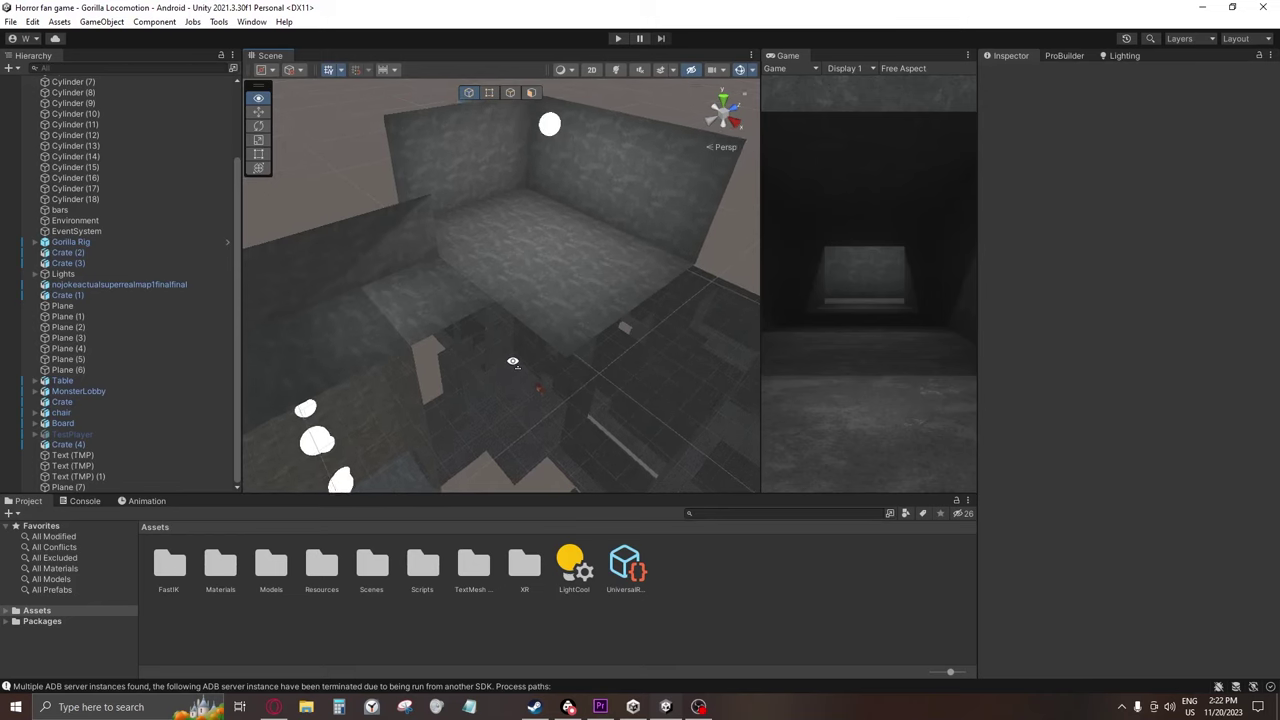
Switch to Unity, turn on scene lighting, and examine the monster in the dark corridor and room
{"action": "right_click_drag", "start_coordinate": [513, 362], "coordinate": [634, 206]}
{"action": "right_click_drag", "start_coordinate": [634, 195], "coordinate": [626, 193]}
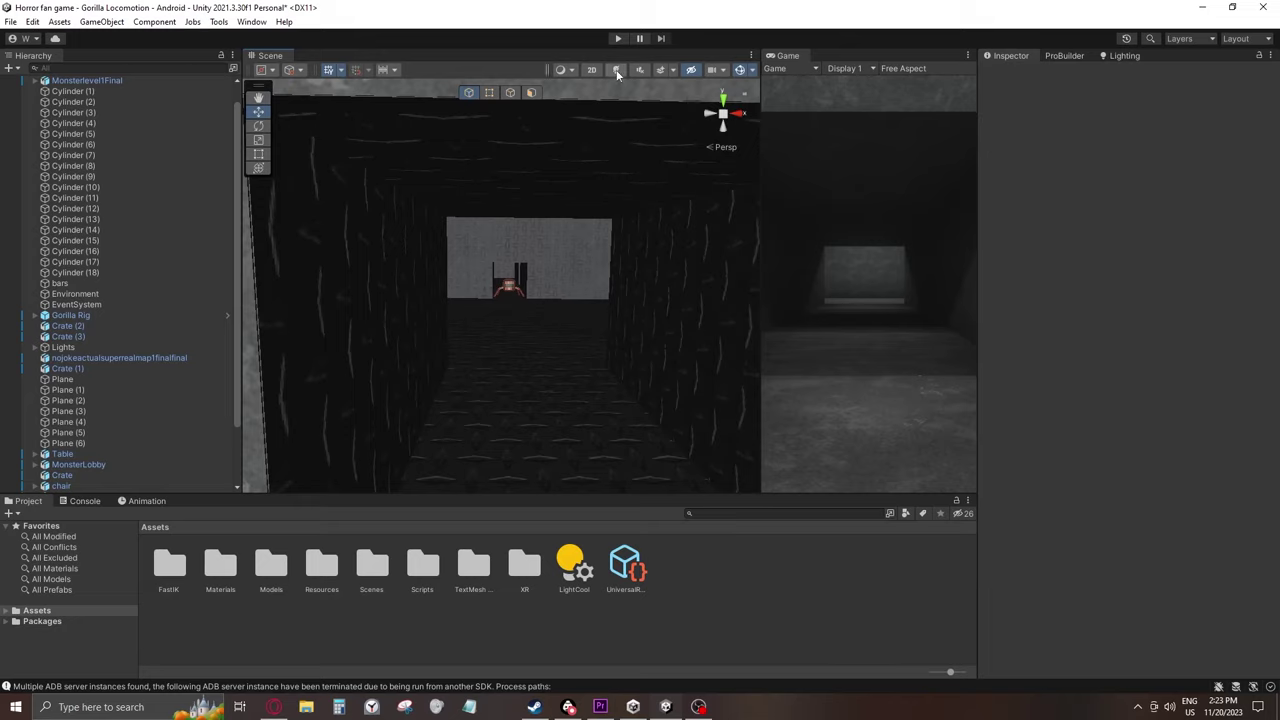
{"action": "left_click", "coordinate": [616, 70]}
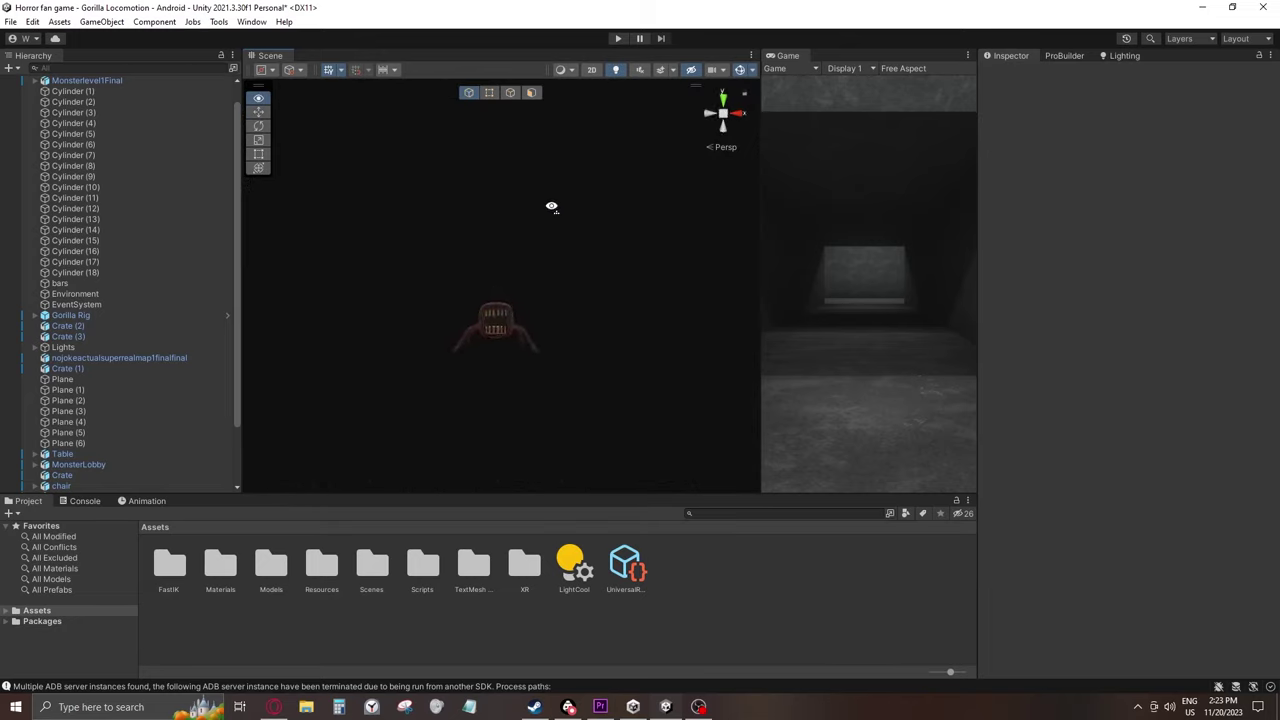
{"action": "key", "text": "w"}
{"action": "right_click_drag", "start_coordinate": [552, 206], "coordinate": [519, 299]}
{"action": "key", "text": "s"}
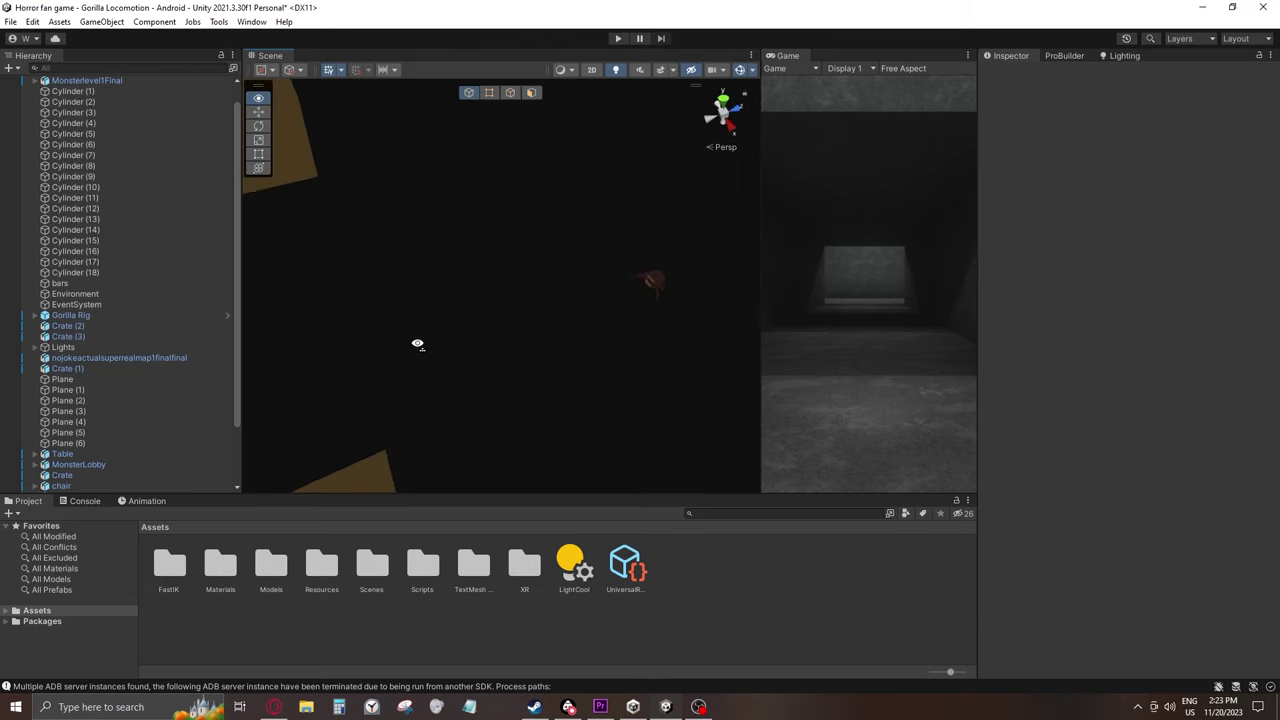
{"action": "right_click_drag", "start_coordinate": [418, 344], "coordinate": [390, 360]}
Start Play mode, move GorillaPlayer to about X -0.32 and Z 19.19, and hide the scene gizmos
{"action": "left_click", "coordinate": [617, 39]}
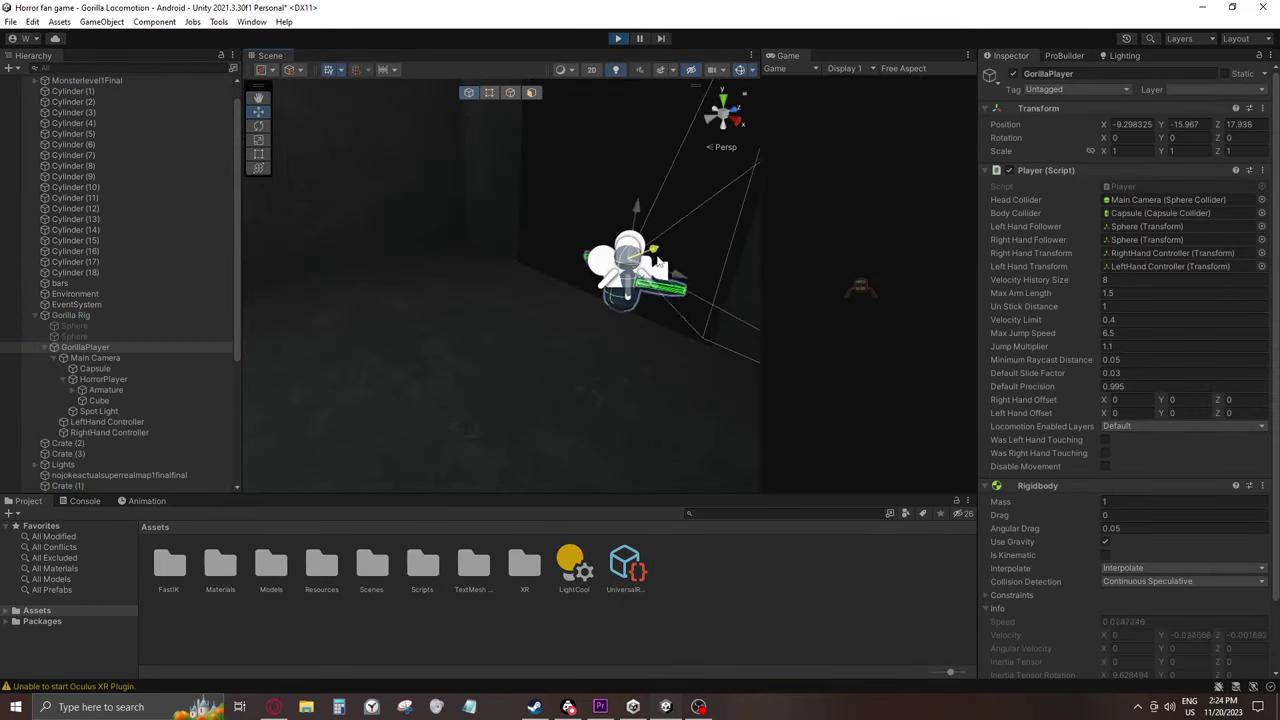
{"action": "left_click_drag", "start_coordinate": [657, 262], "coordinate": [710, 241]}
{"action": "right_click_drag", "start_coordinate": [706, 236], "coordinate": [776, 104]}
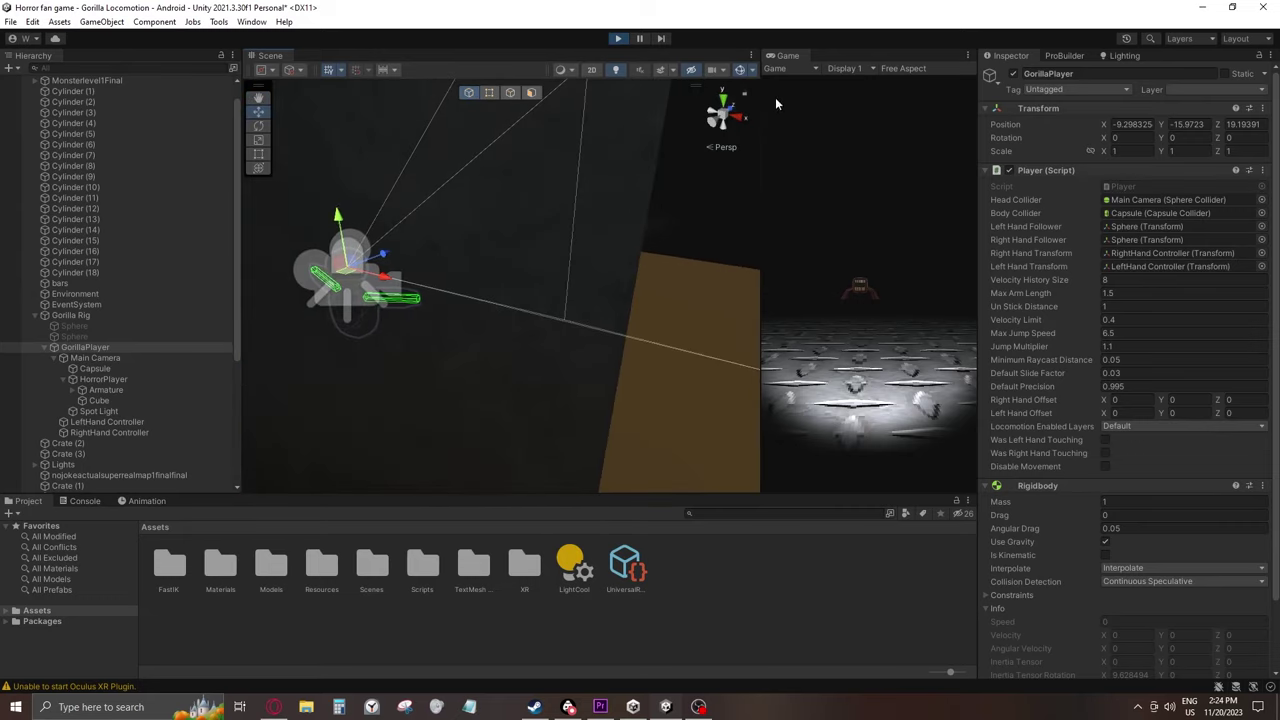
{"action": "left_click", "coordinate": [741, 73]}
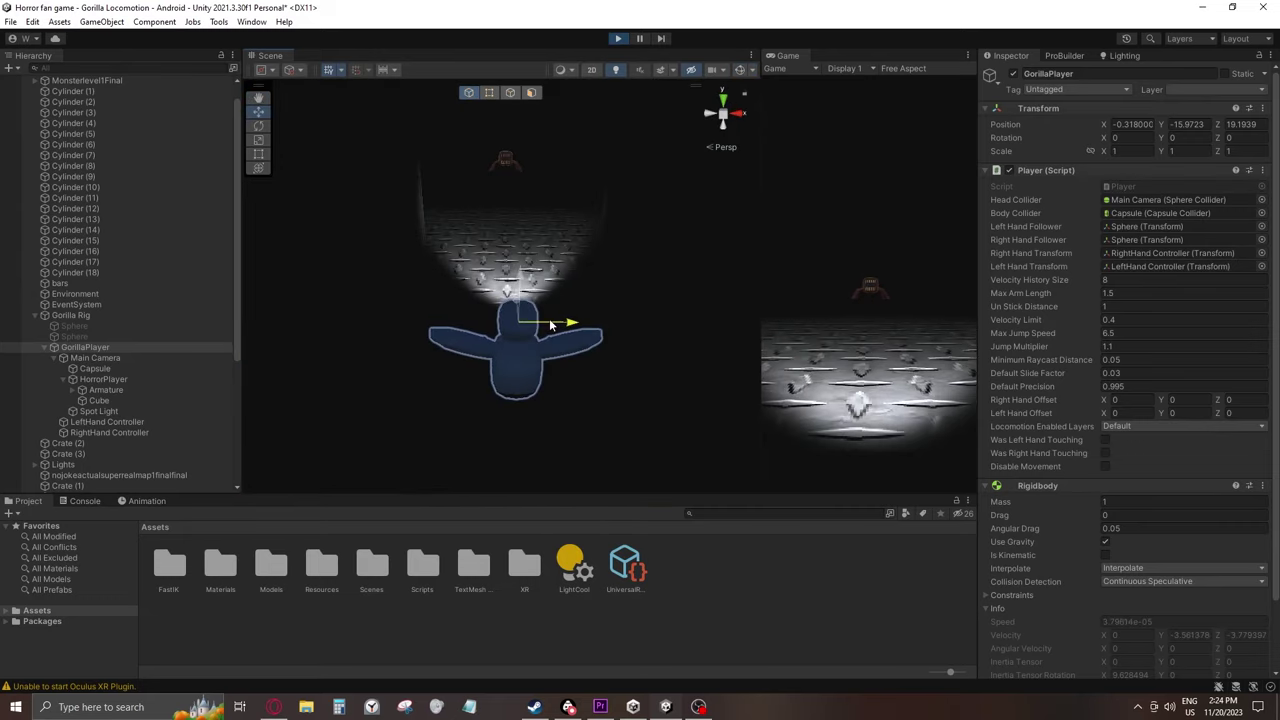
Move GorillaPlayer toward the monster to about Z 20.40, and inspect the flashlight beam on the floor
{"action": "right_click_drag", "start_coordinate": [550, 325], "coordinate": [583, 260]}
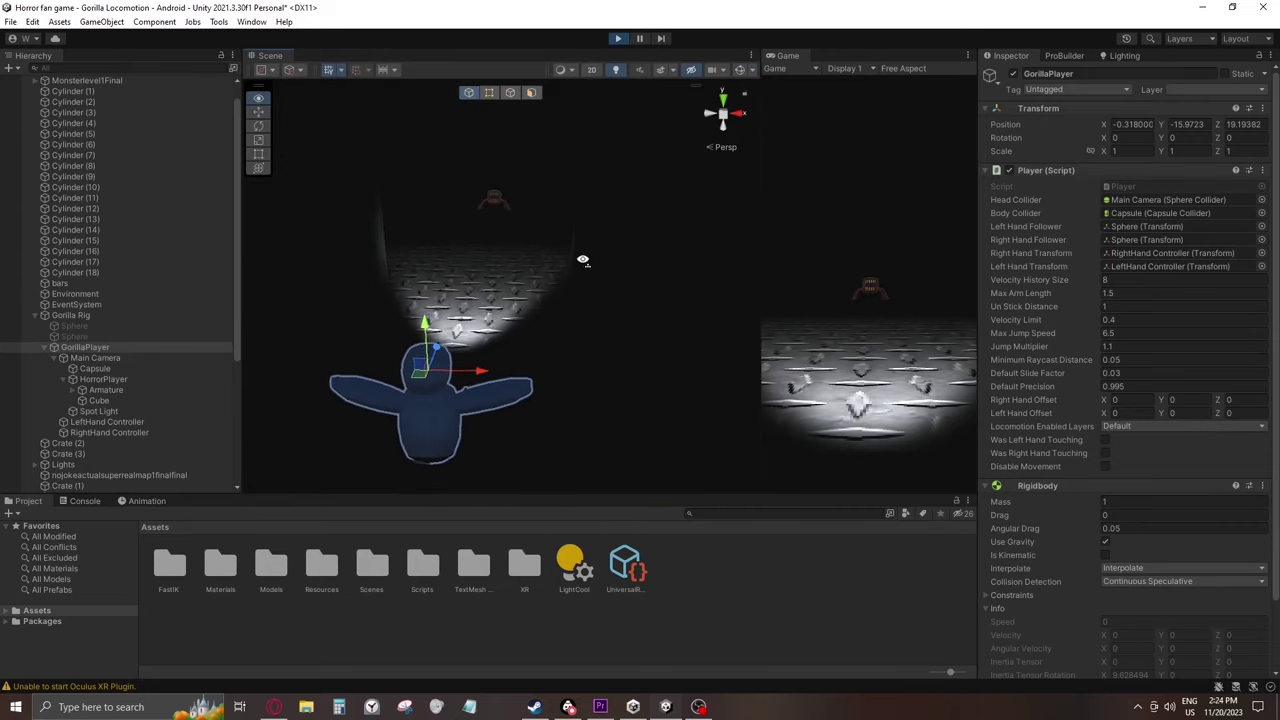
{"action": "left_click_drag", "start_coordinate": [447, 345], "coordinate": [476, 283]}
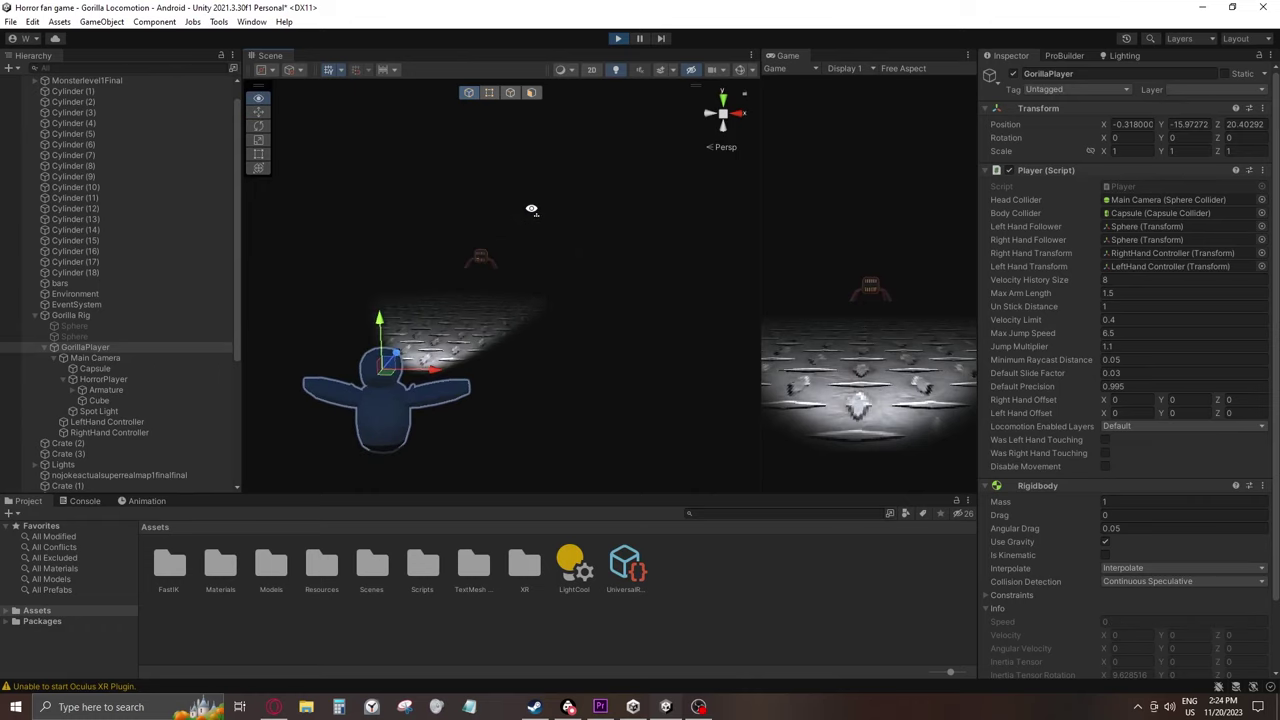
{"action": "key", "text": "w"}
{"action": "right_click_drag", "start_coordinate": [531, 209], "coordinate": [571, 177]}
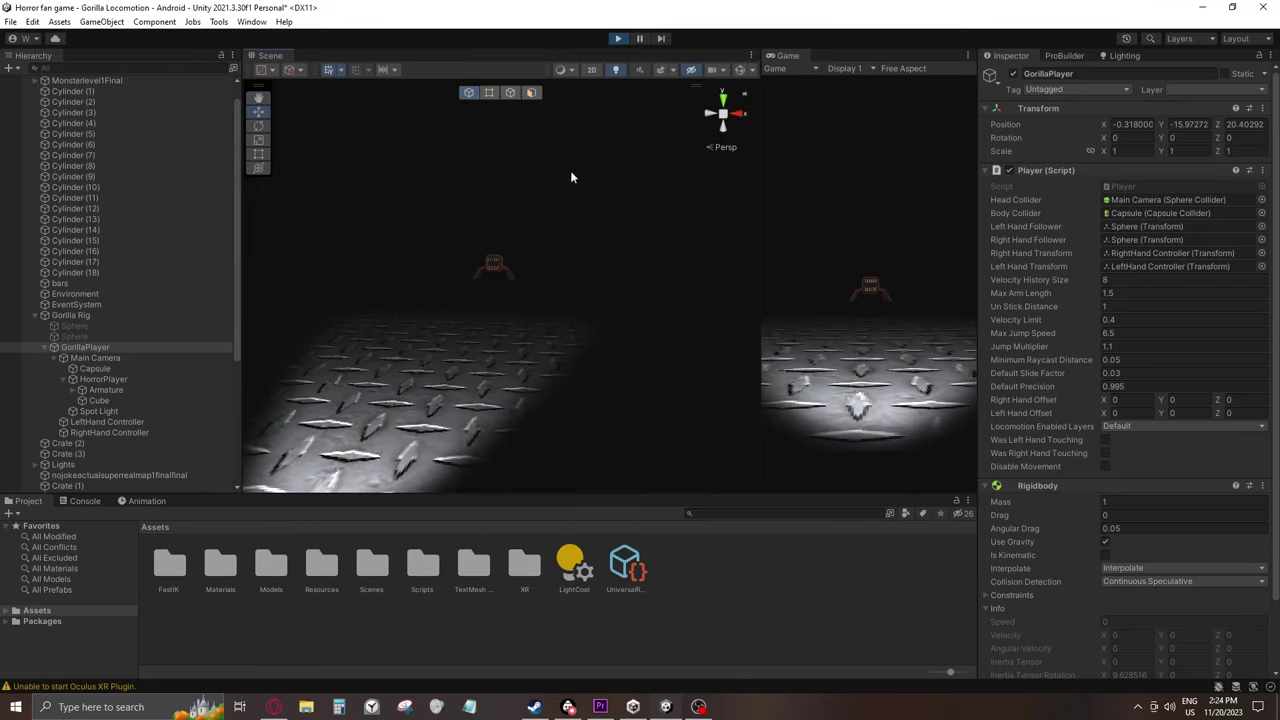
{"action": "right_click", "coordinate": [795, 57]}
{"action": "left_click", "coordinate": [828, 93]}
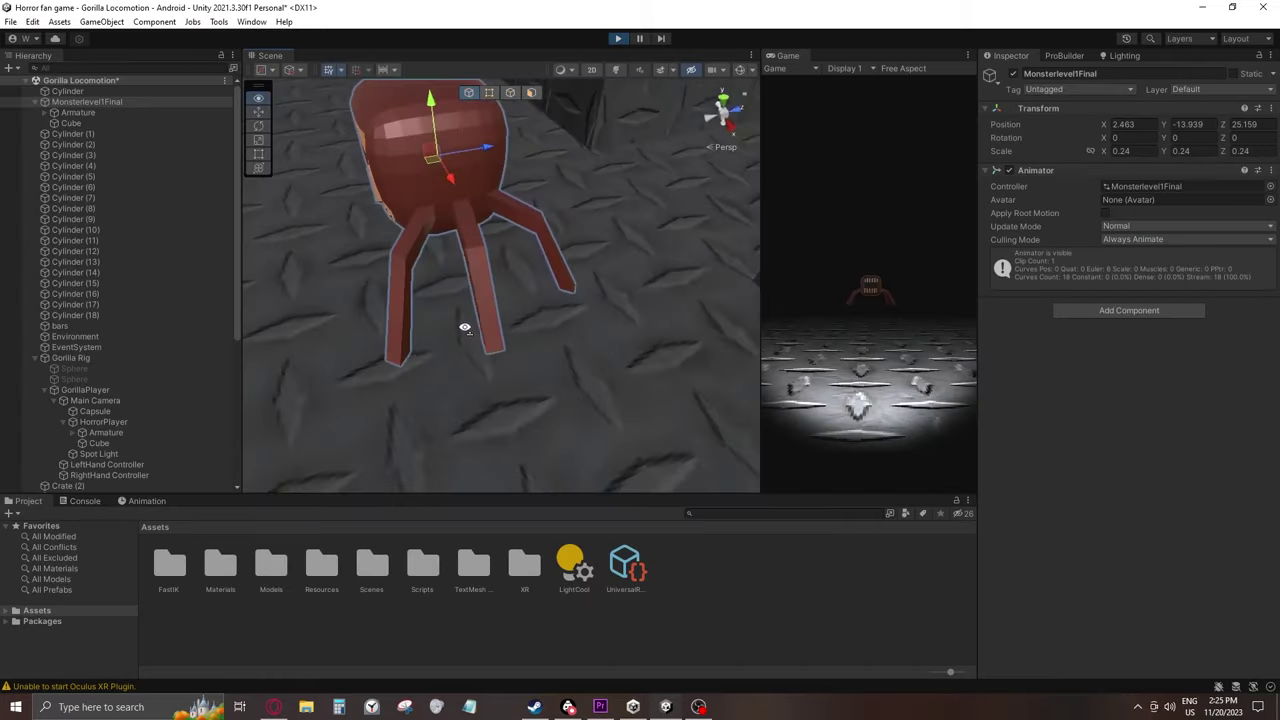
Examine the Monsterlevel1Final model's legs, mouth and teeth up close from the side and the front
{"action": "left_click_drag", "start_coordinate": [466, 323], "coordinate": [590, 277], "text": "alt"}
{"action": "key", "text": "a"}
{"action": "right_click_drag", "start_coordinate": [590, 276], "coordinate": [926, 138]}
{"action": "key", "text": "s"}
{"action": "key", "text": "w"}
{"action": "key", "text": "d"}
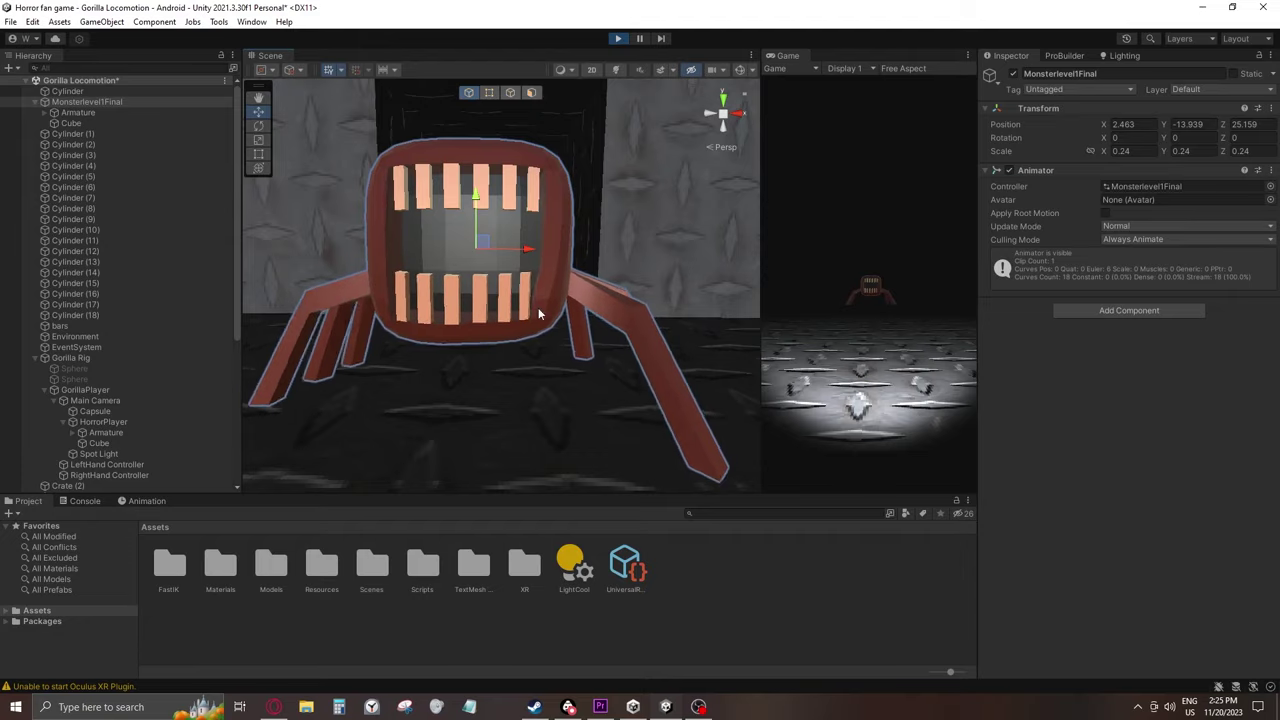
{"action": "right_click_drag", "start_coordinate": [538, 307], "coordinate": [518, 310]}
{"action": "left_click_drag", "start_coordinate": [513, 309], "coordinate": [490, 385], "text": "alt"}
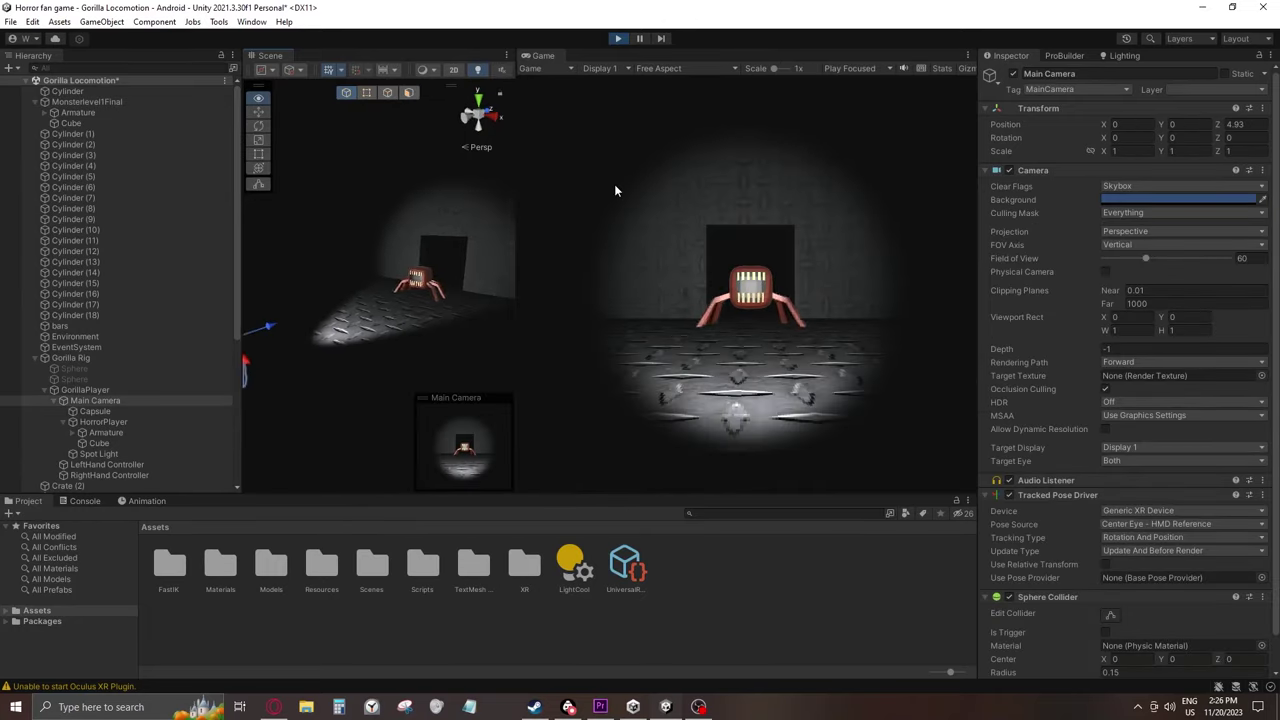
Widen the Scene view beside the Game view, turn off scene lighting, and examine the monster and the surrounding room from several angles
{"action": "left_click_drag", "start_coordinate": [515, 253], "coordinate": [836, 257]}
{"action": "right_click_drag", "start_coordinate": [630, 284], "coordinate": [614, 283]}
{"action": "left_click_drag", "start_coordinate": [613, 283], "coordinate": [805, 44], "text": "alt"}
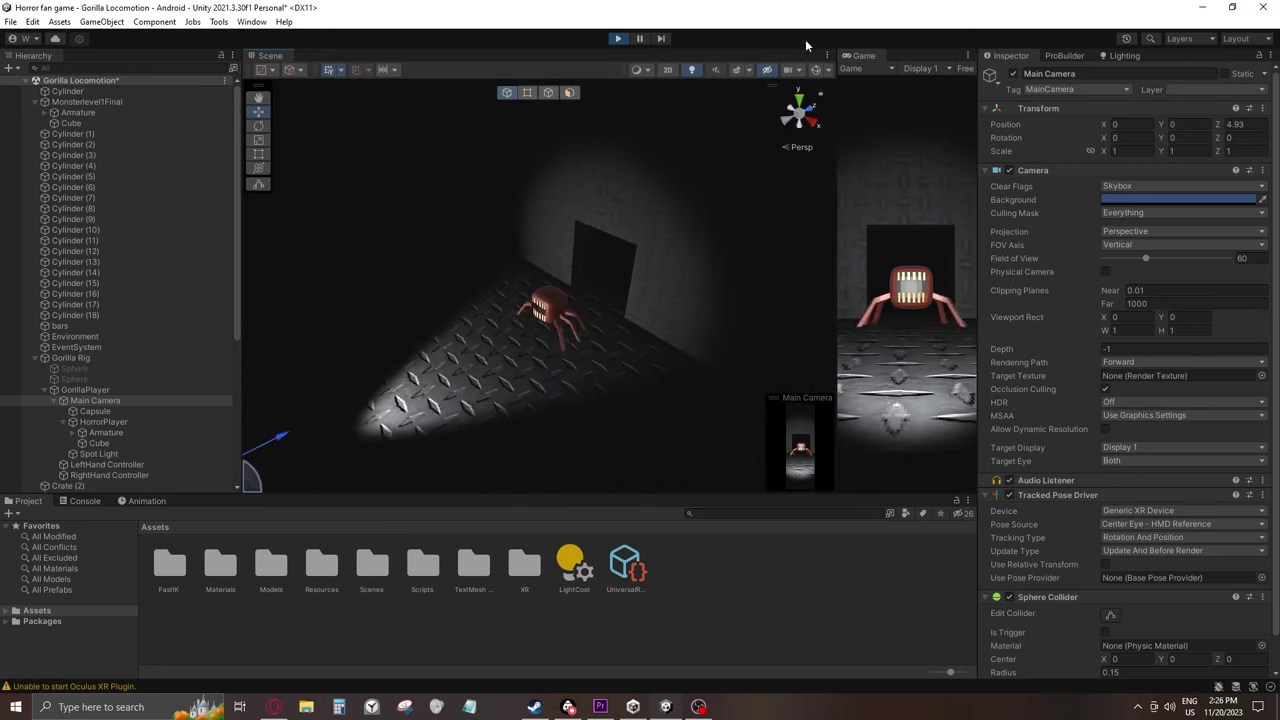
{"action": "left_click", "coordinate": [694, 71]}
{"action": "right_click_drag", "start_coordinate": [595, 222], "coordinate": [461, 349]}
{"action": "left_click_drag", "start_coordinate": [460, 349], "coordinate": [809, 354], "text": "alt"}
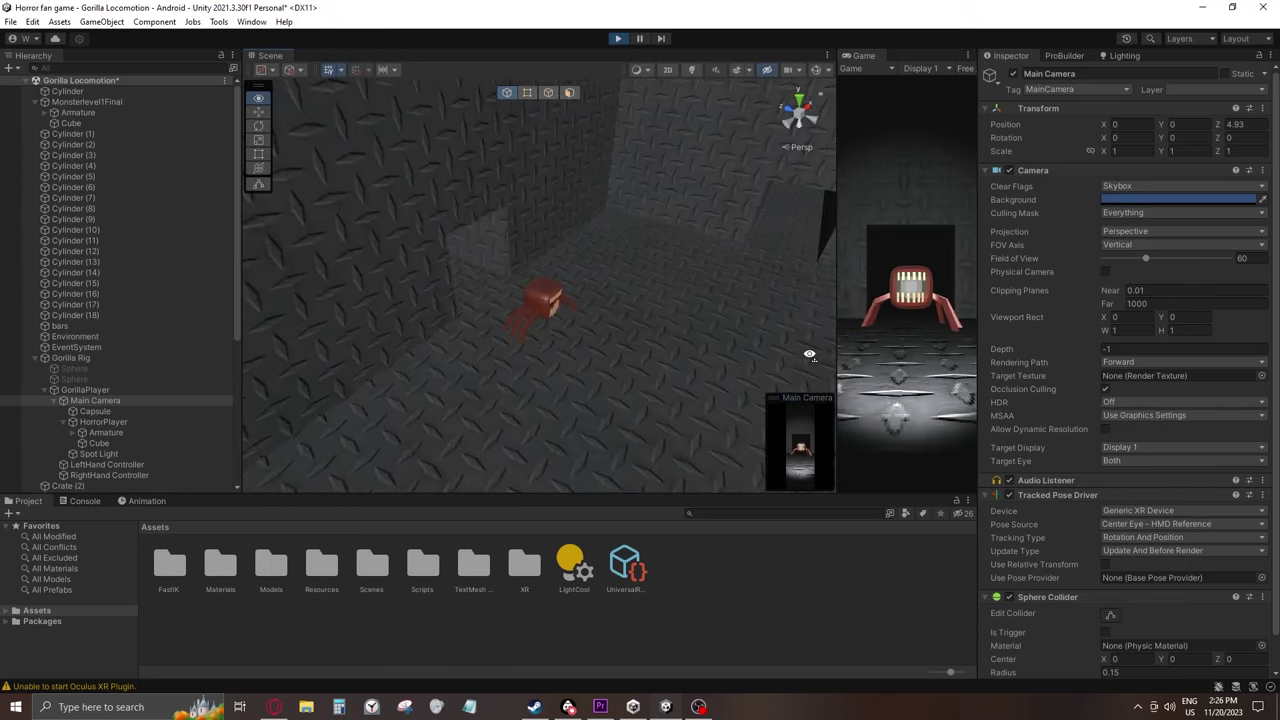